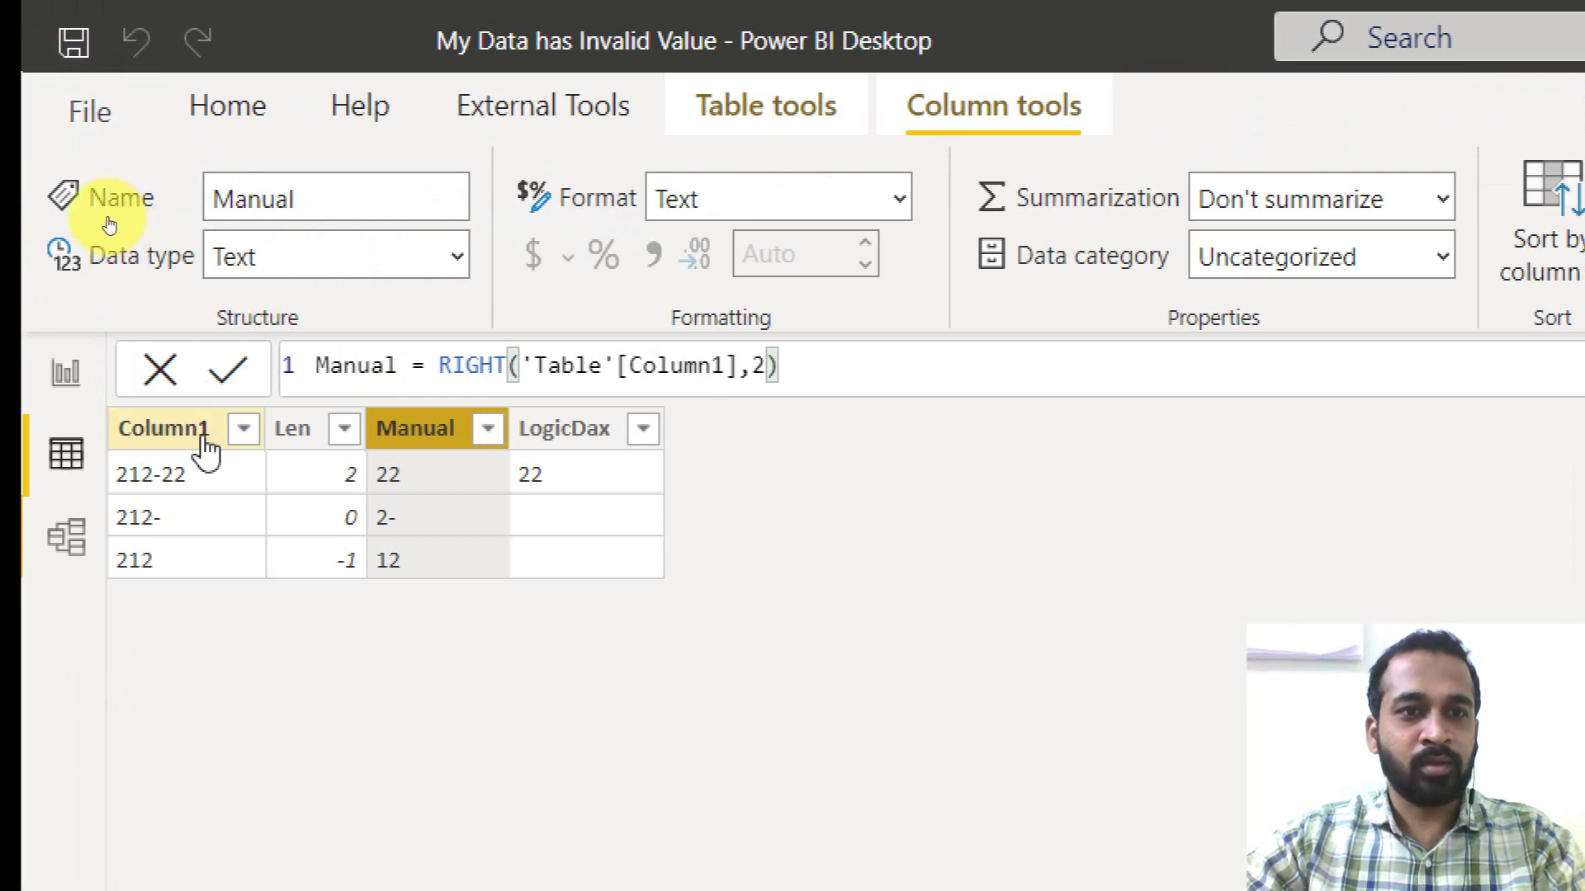
Select Column1, then display the Len column's formula LEN('Table'[Column1])-4, which returns 2, 0 and -1.
click(188, 444)
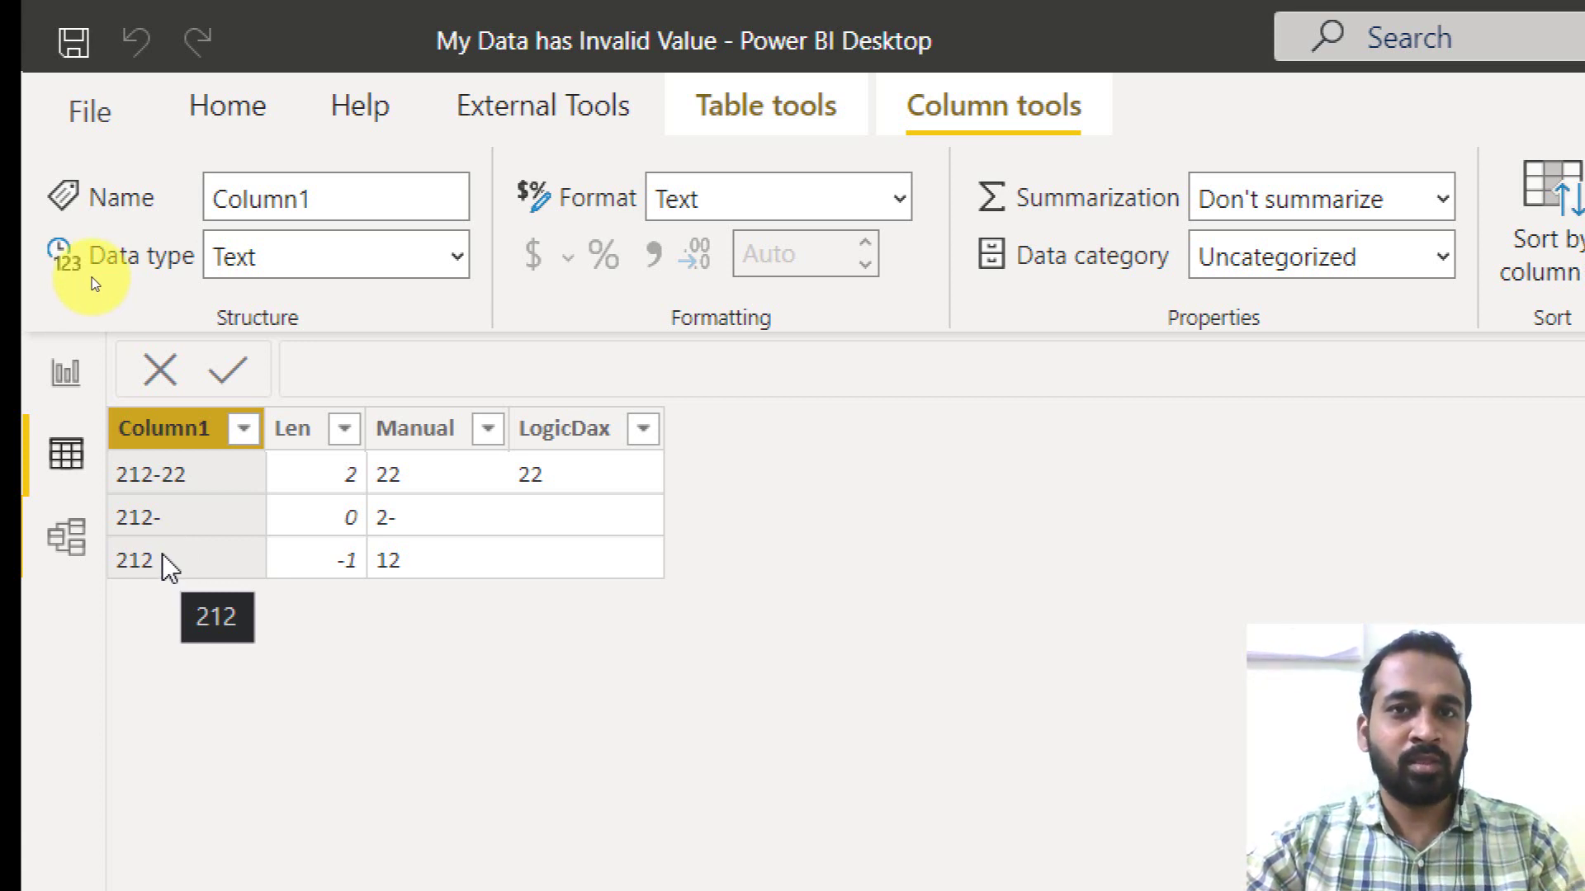
click(305, 438)
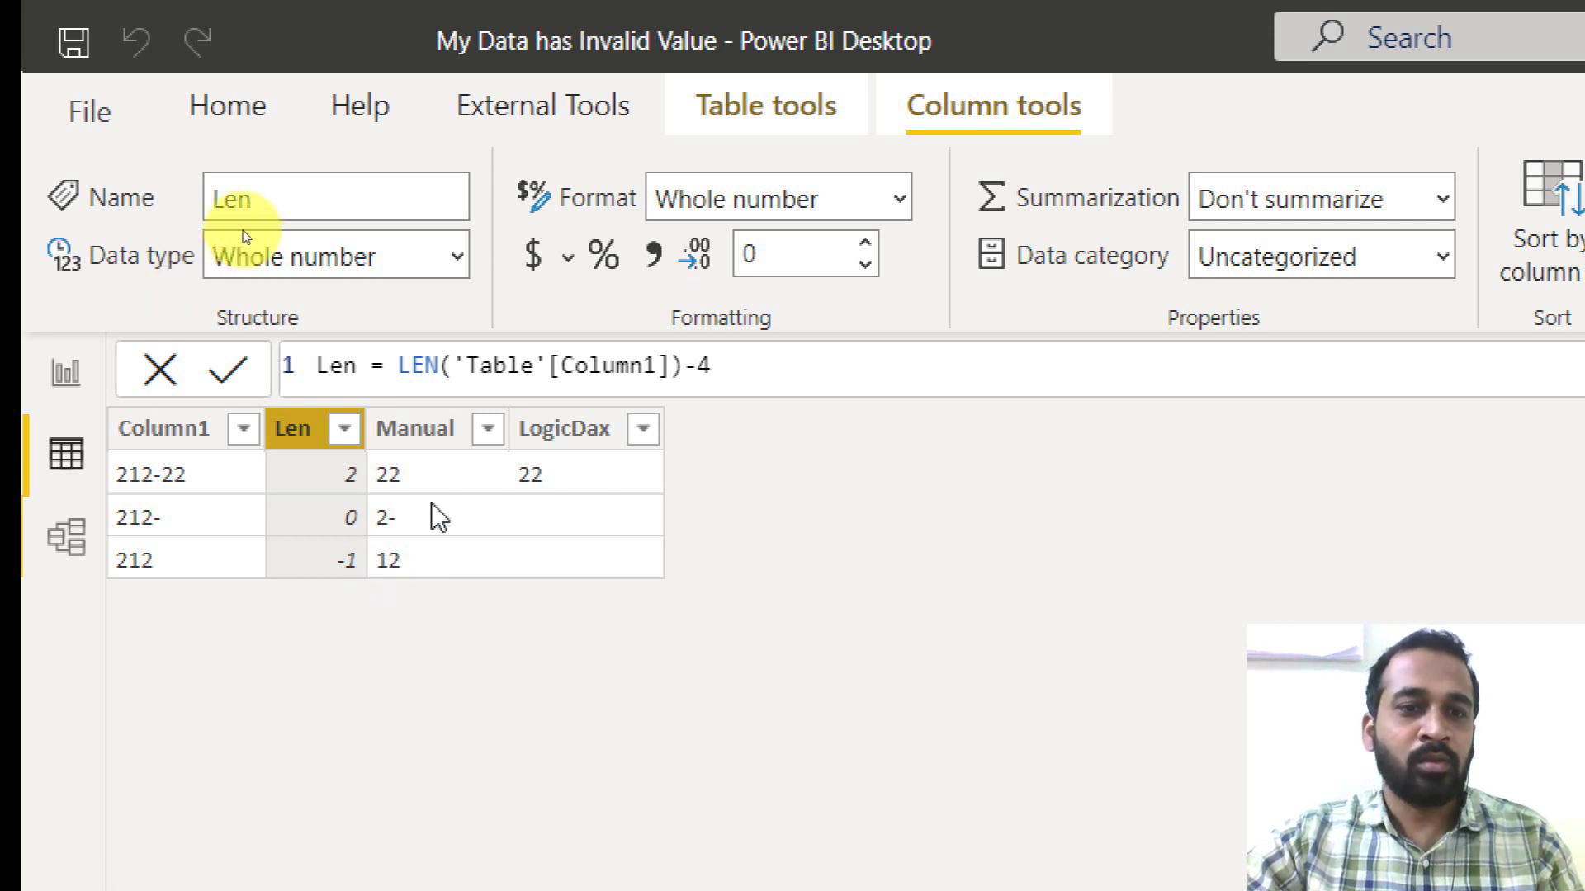
Show the Manual column's formula RIGHT('Table'[Column1],2) and select its ',2)' character count.
click(433, 441)
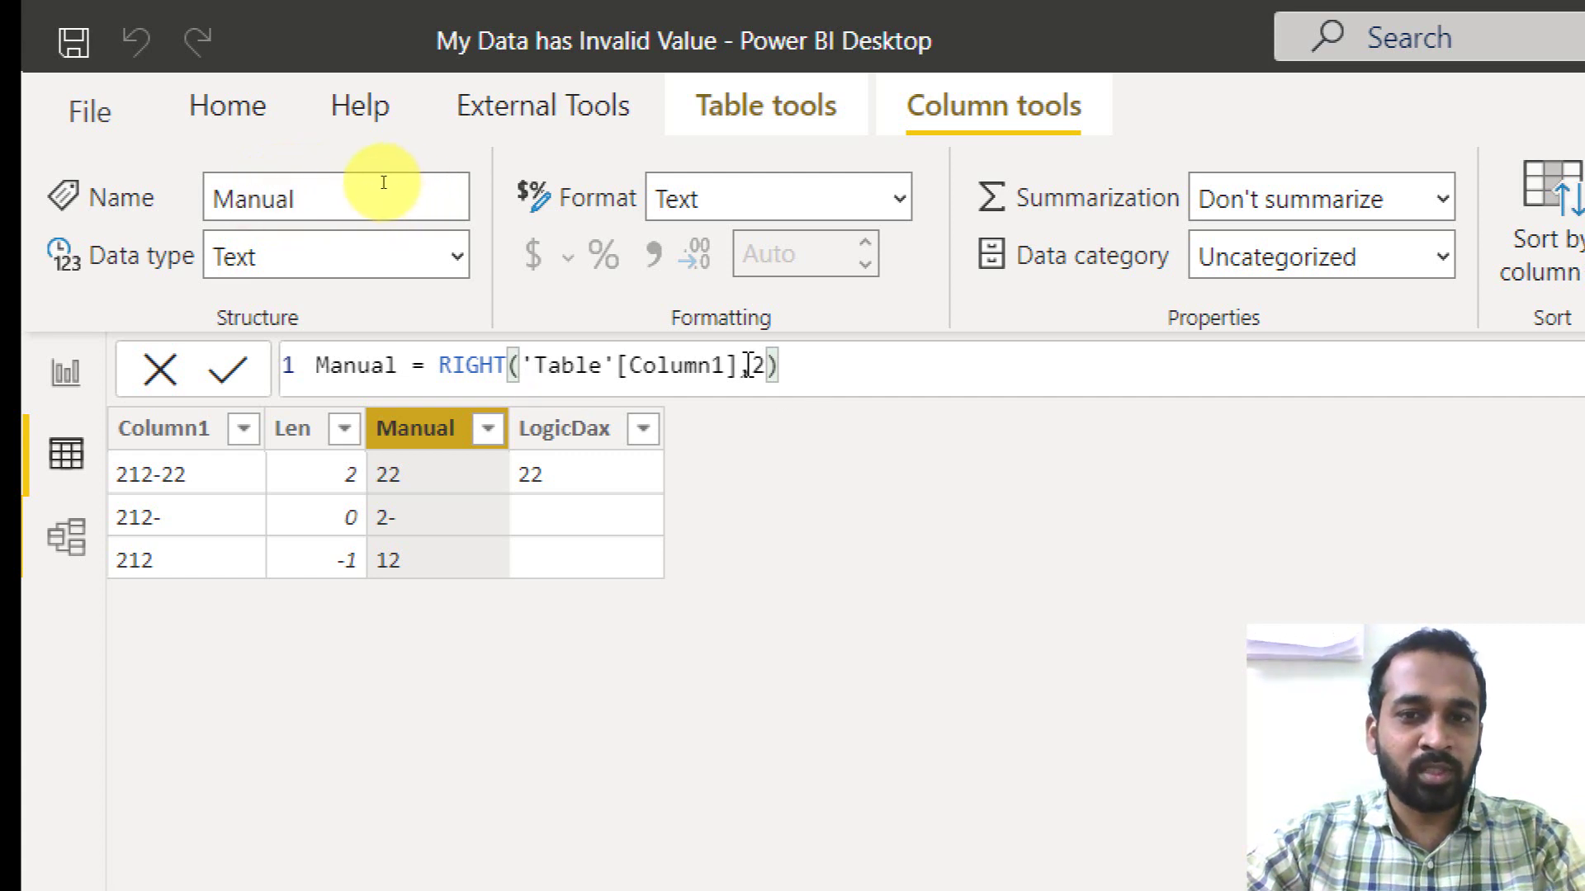
drag(778, 364, 751, 365)
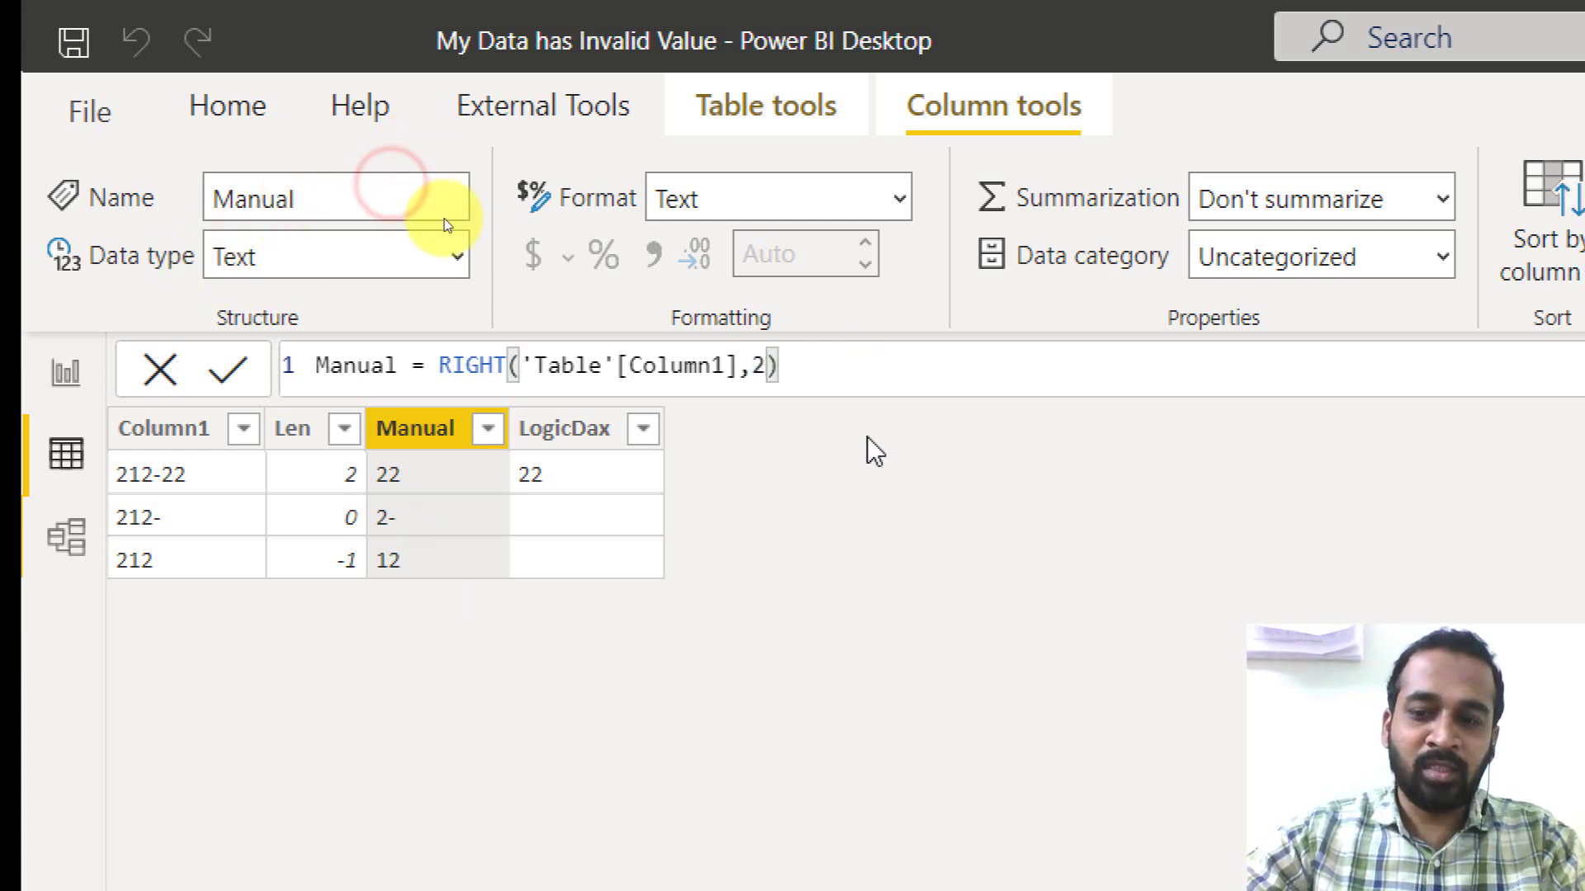
Change the Manual RIGHT count from 2 to 4 and commit it.
key(BackSpace)
text(4)
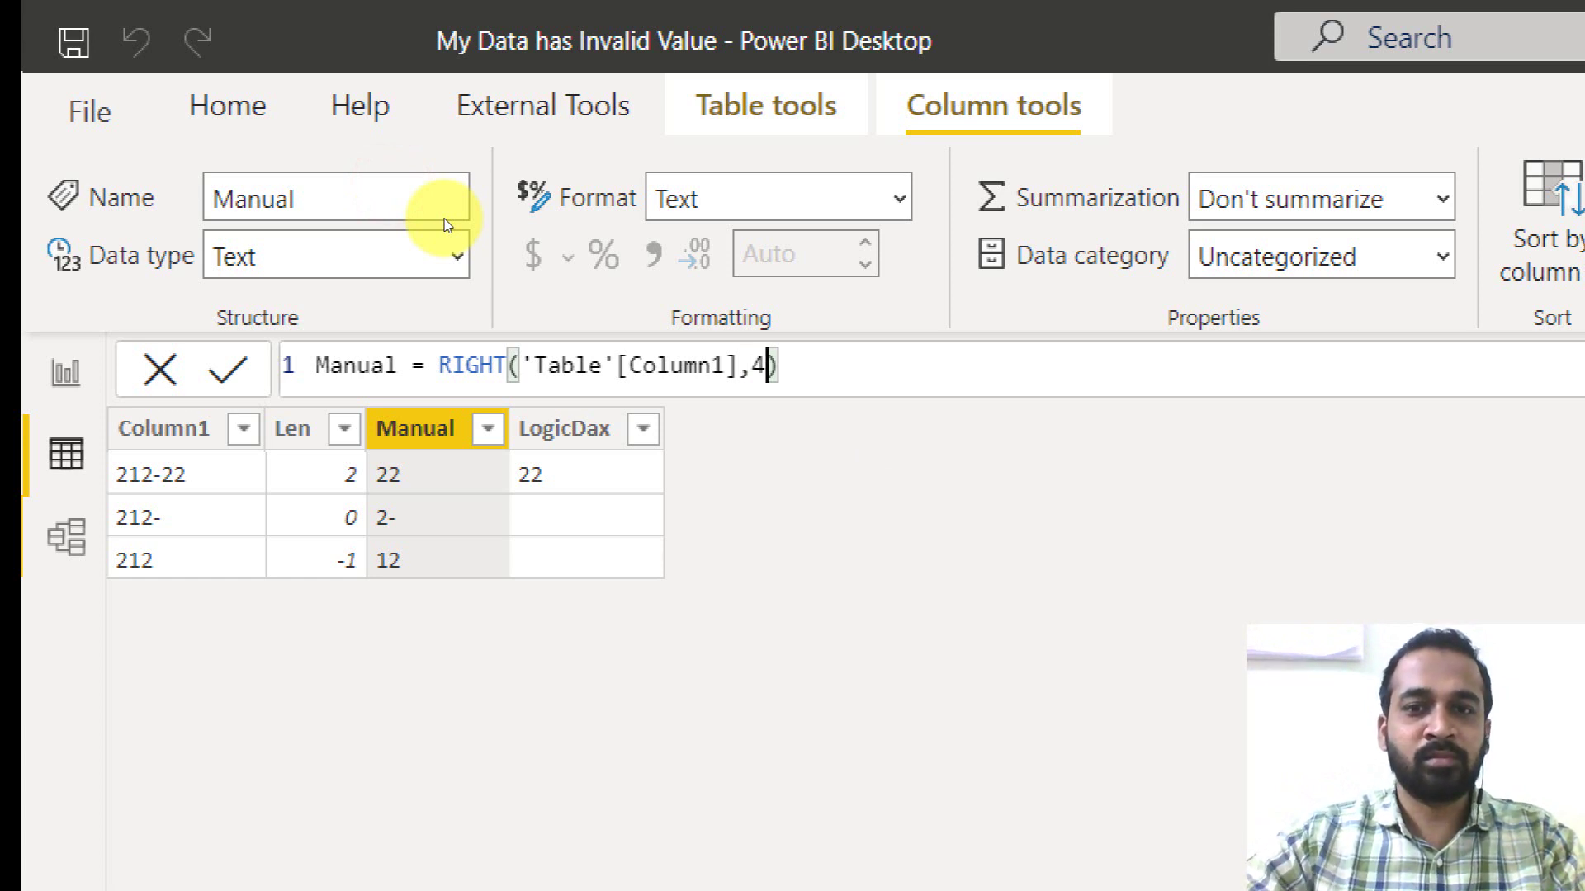
key(Return)
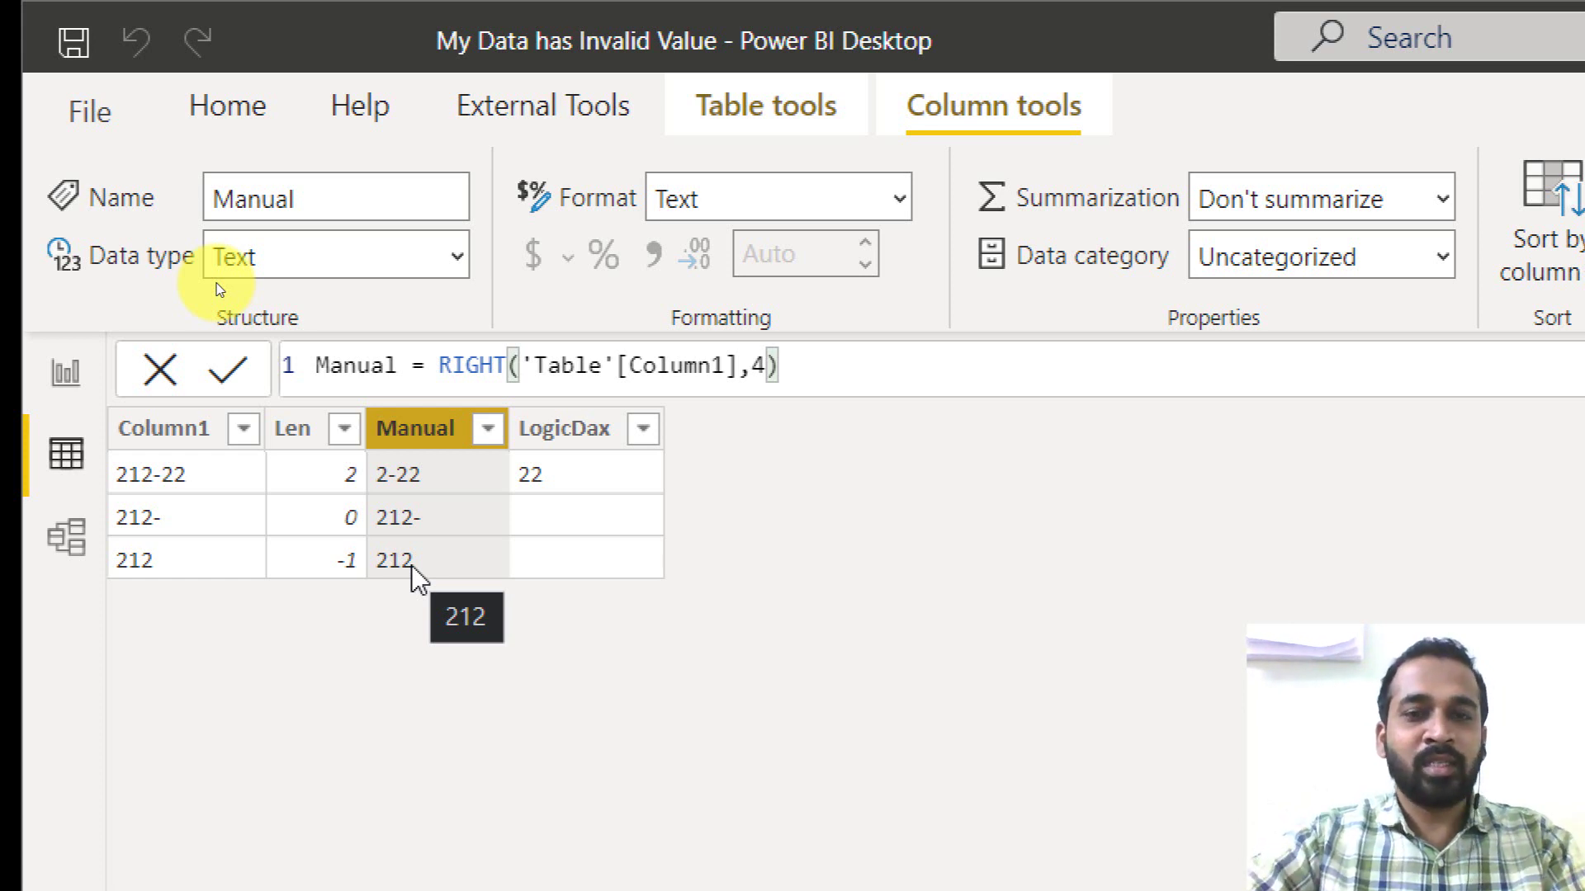
Replace the 4 in Manual's RIGHT formula with LEN('Table'[Column1])-4 copied from the Len column's formula.
click(293, 427)
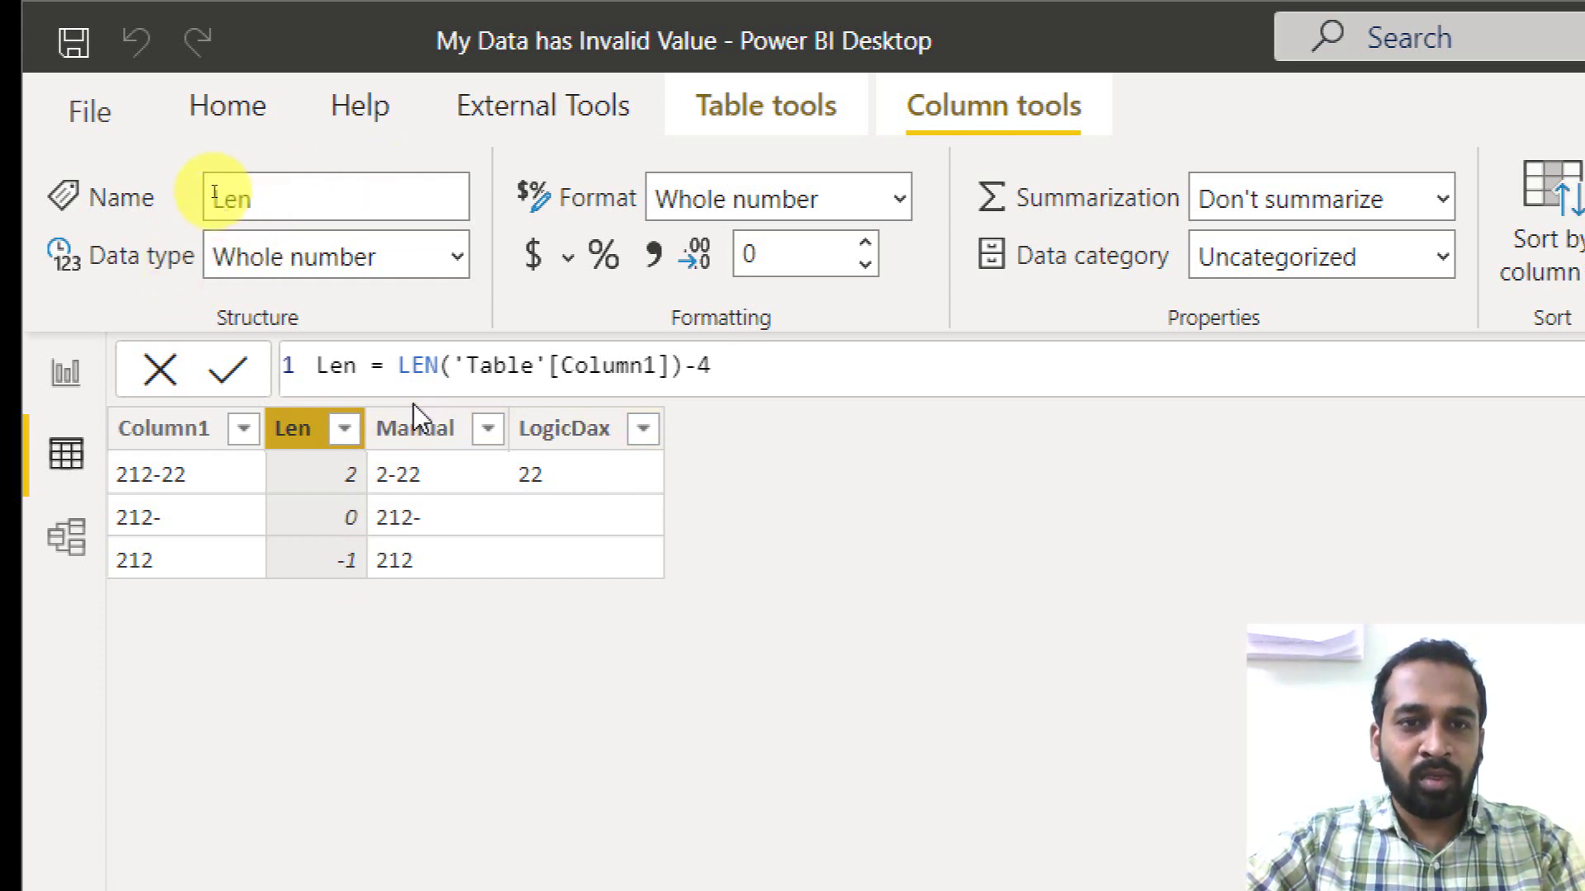
drag(399, 365, 784, 378)
key(ctrl+c)
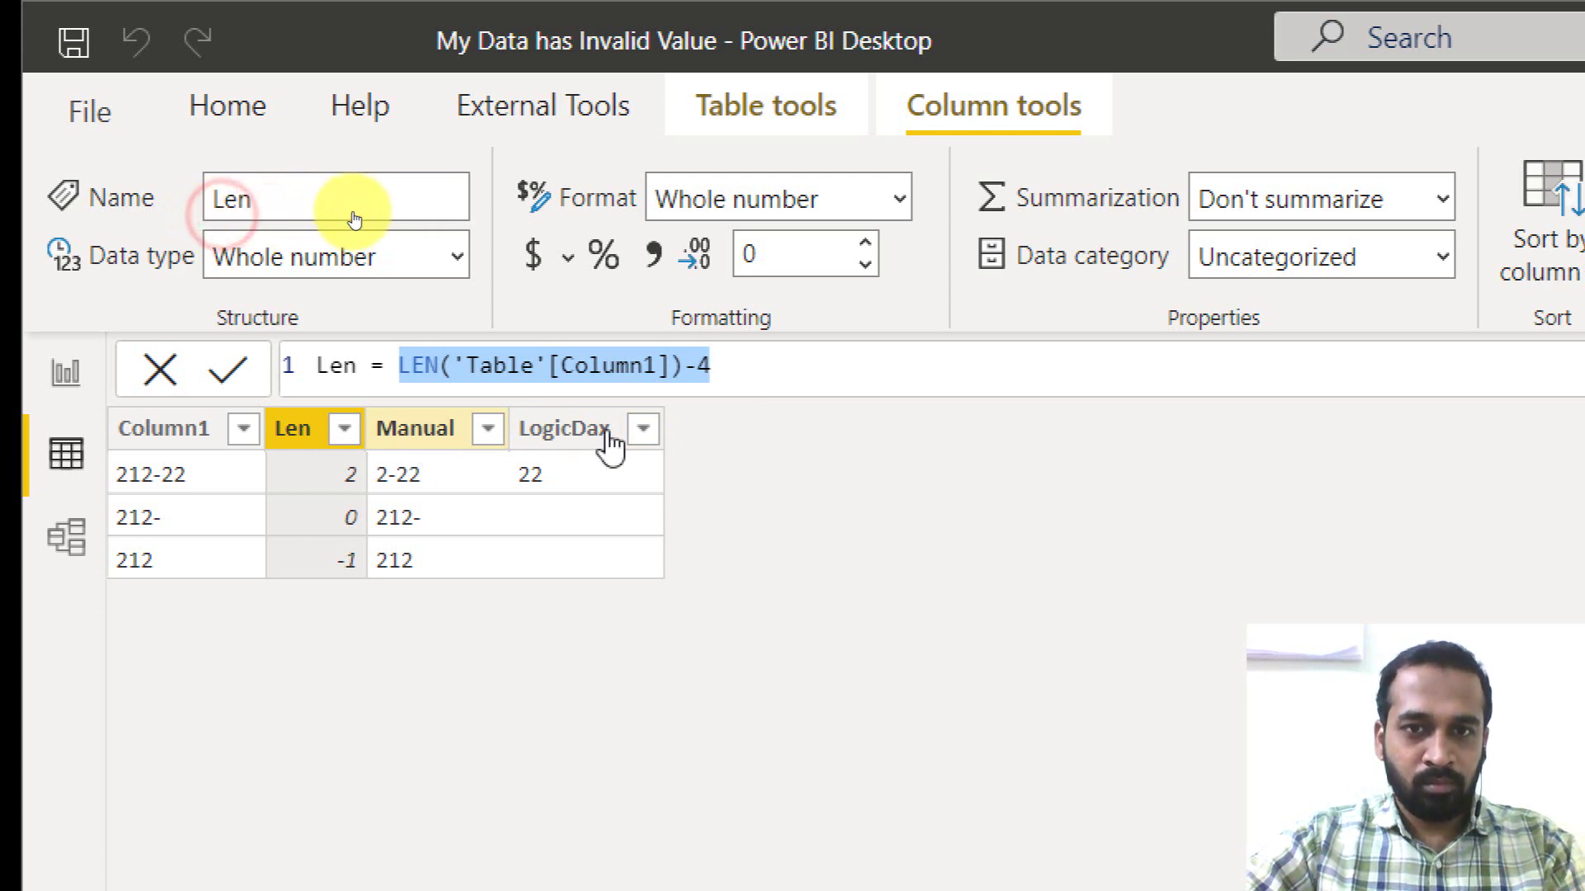
click(446, 433)
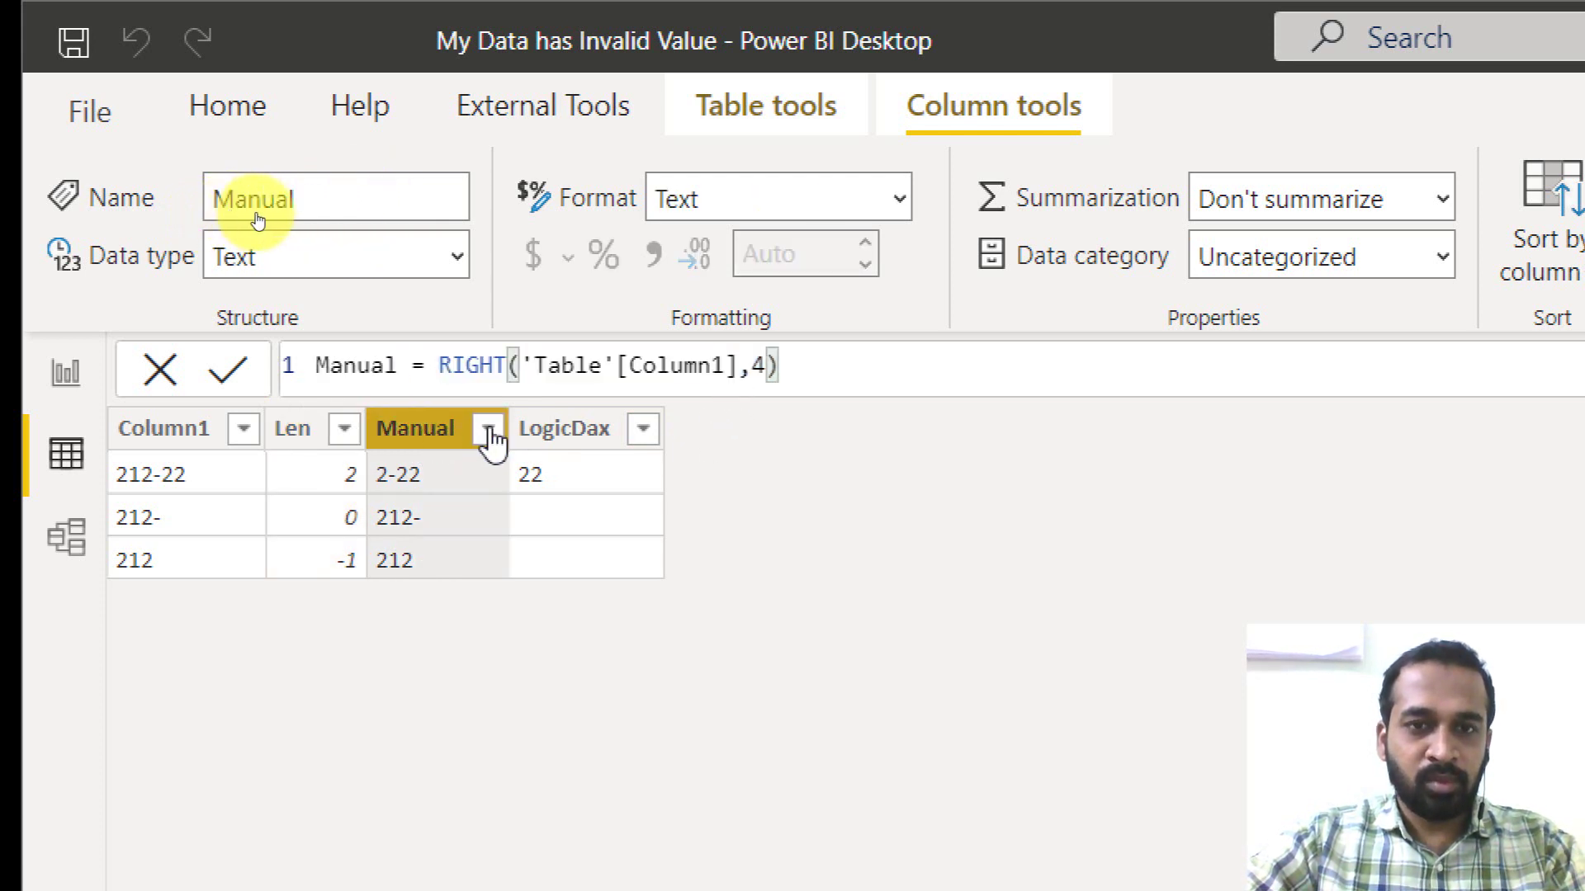
click(764, 365)
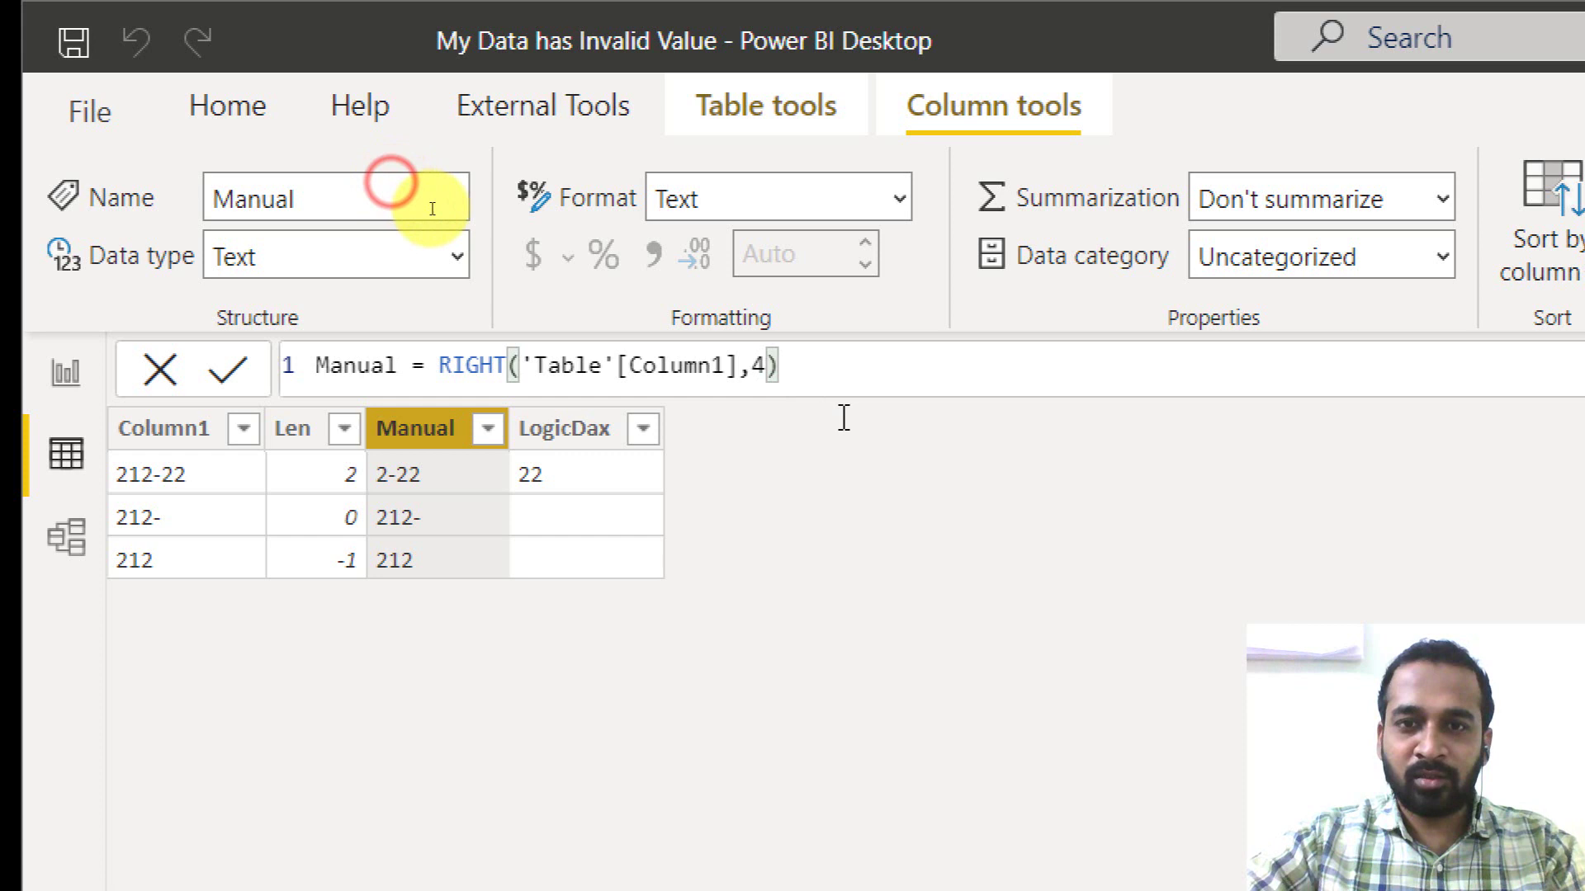
key(shift+Left)
key(BackSpace)
key(ctrl+v)
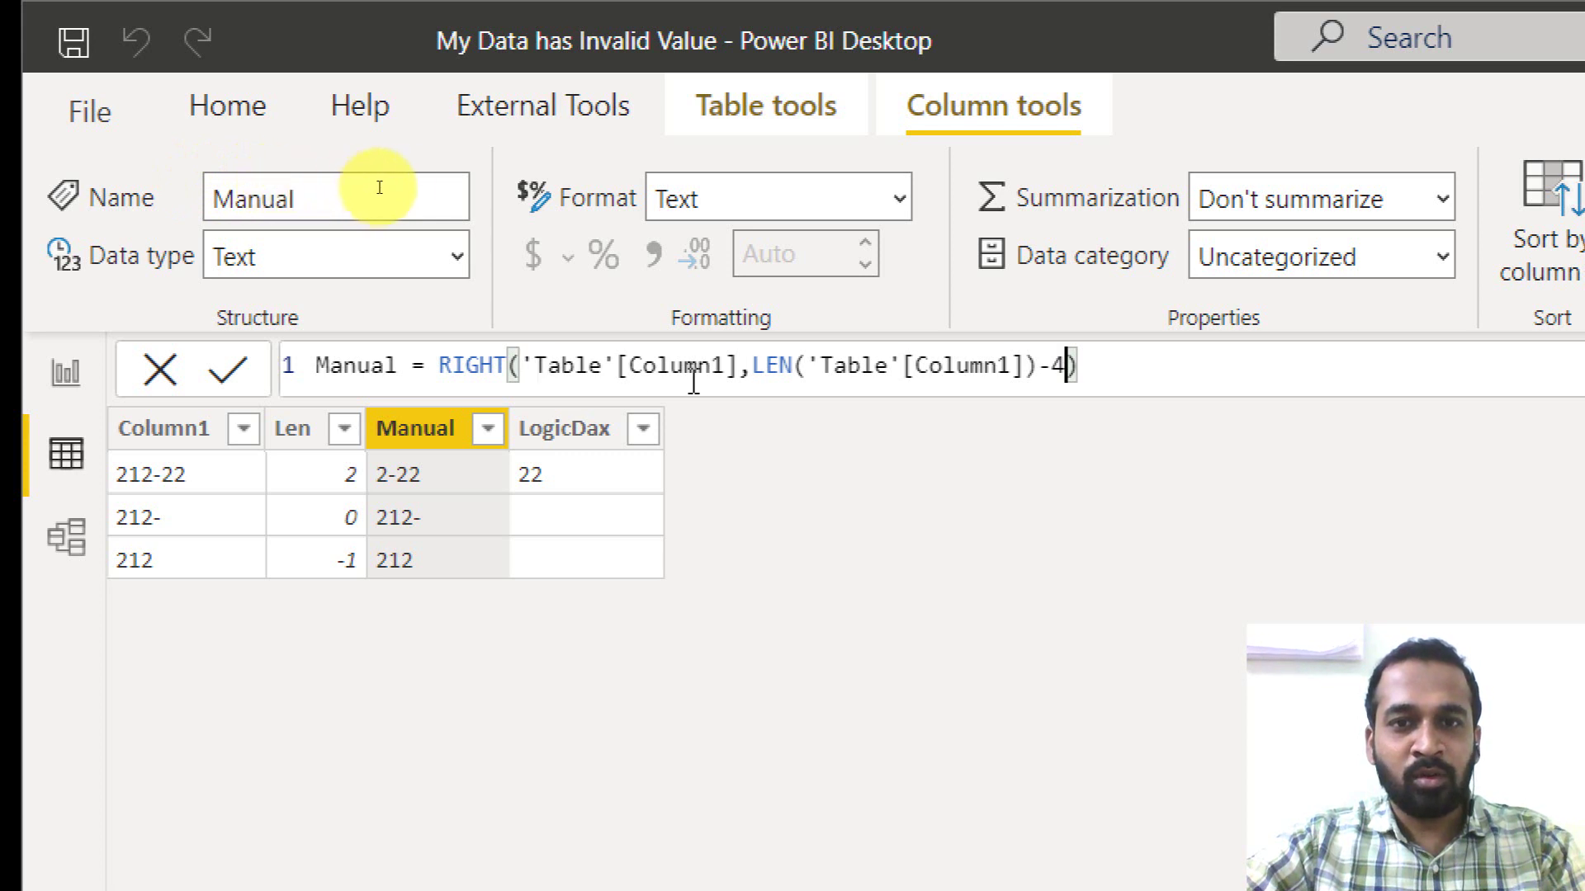
key(Left)
key(Left)
key(Left)
key(Left)
key(Left)
key(Left)
key(Left)
key(Left)
key(Left)
key(Left)
key(Left)
key(Left)
key(Left)
key(Left)
key(Left)
key(Left)
key(Left)
key(Left)
key(Left)
key(Left)
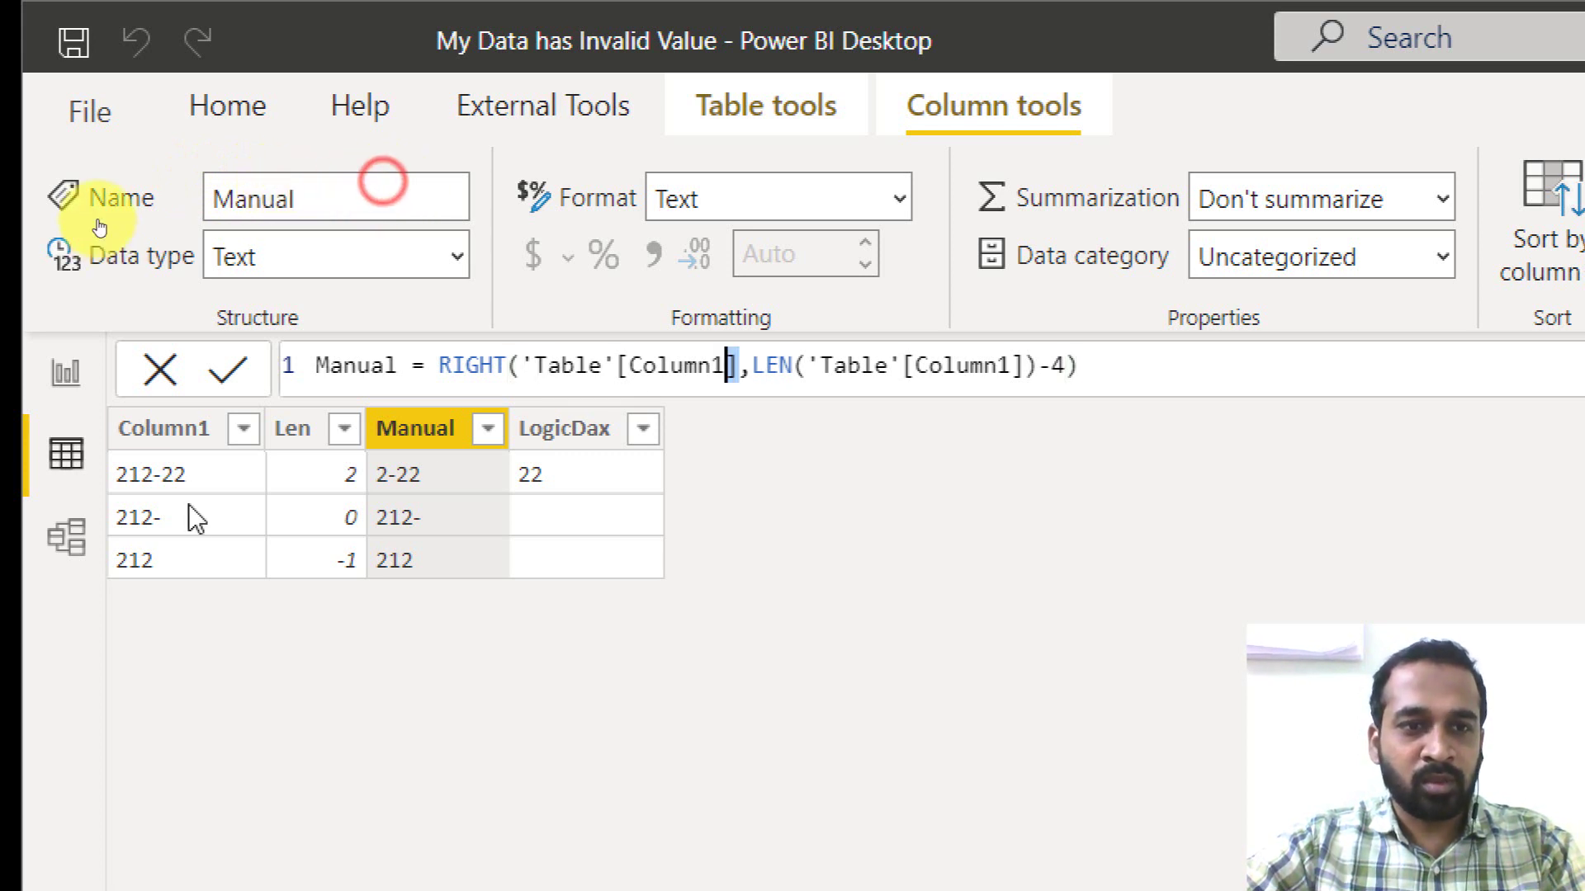
key(Right)
key(Right)
key(shift+Right)
key(shift+Right)
key(shift+Right)
key(shift+Right)
key(shift+Right)
key(shift+Right)
key(shift+Right)
key(shift+Right)
key(shift+Right)
key(shift+Right)
key(shift+Right)
key(shift+Right)
key(shift+Right)
key(shift+Right)
key(shift+Right)
key(shift+Right)
key(shift+Right)
key(shift+Right)
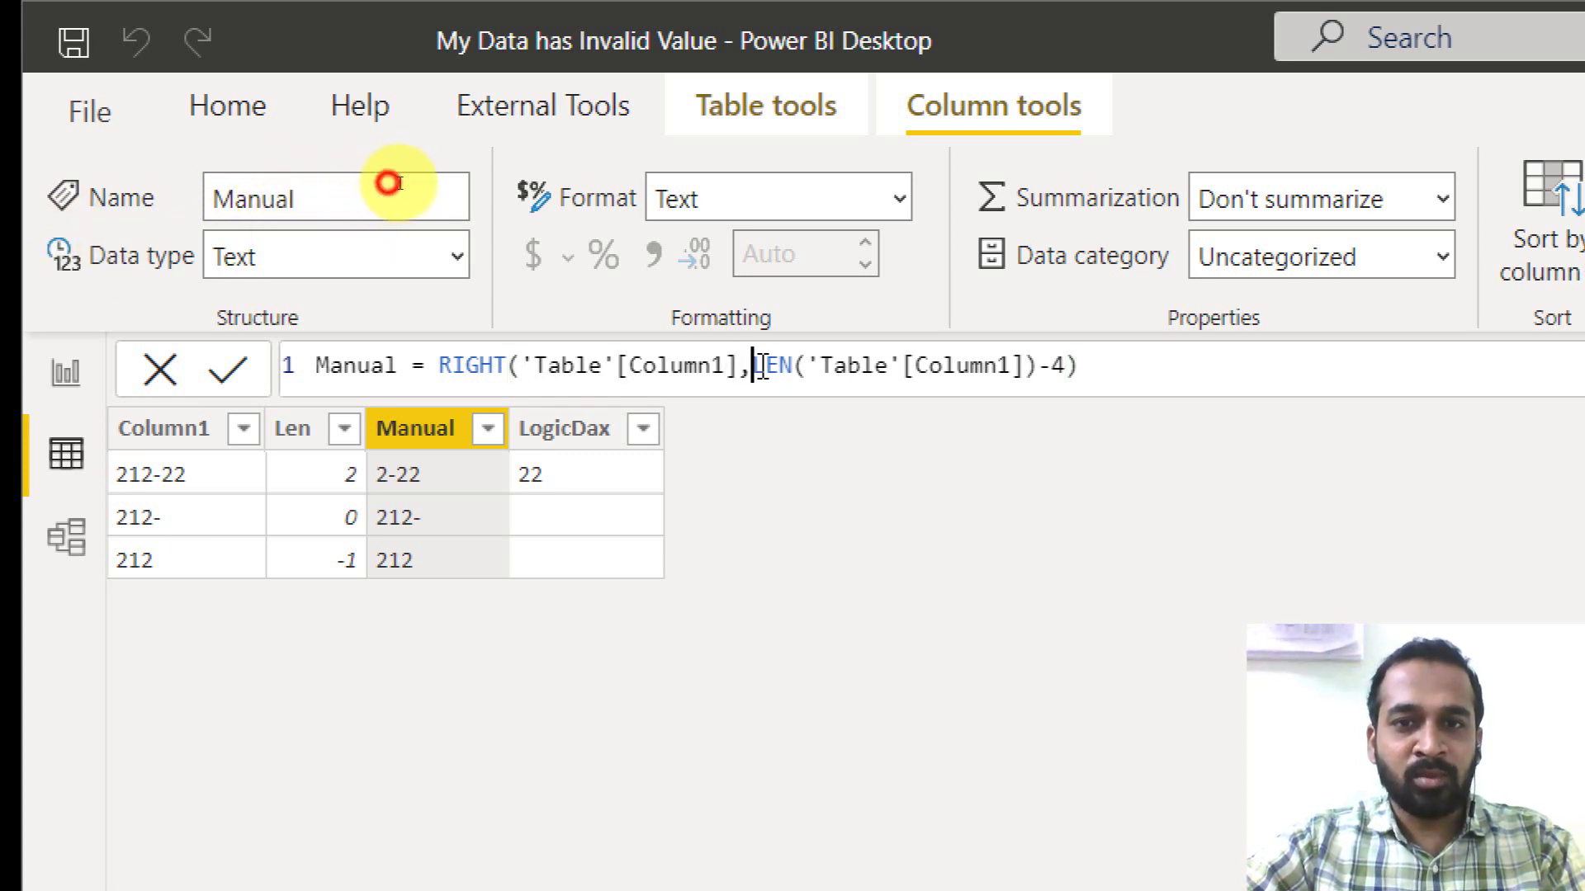
key(shift+Right)
key(shift+Right)
key(shift+Right)
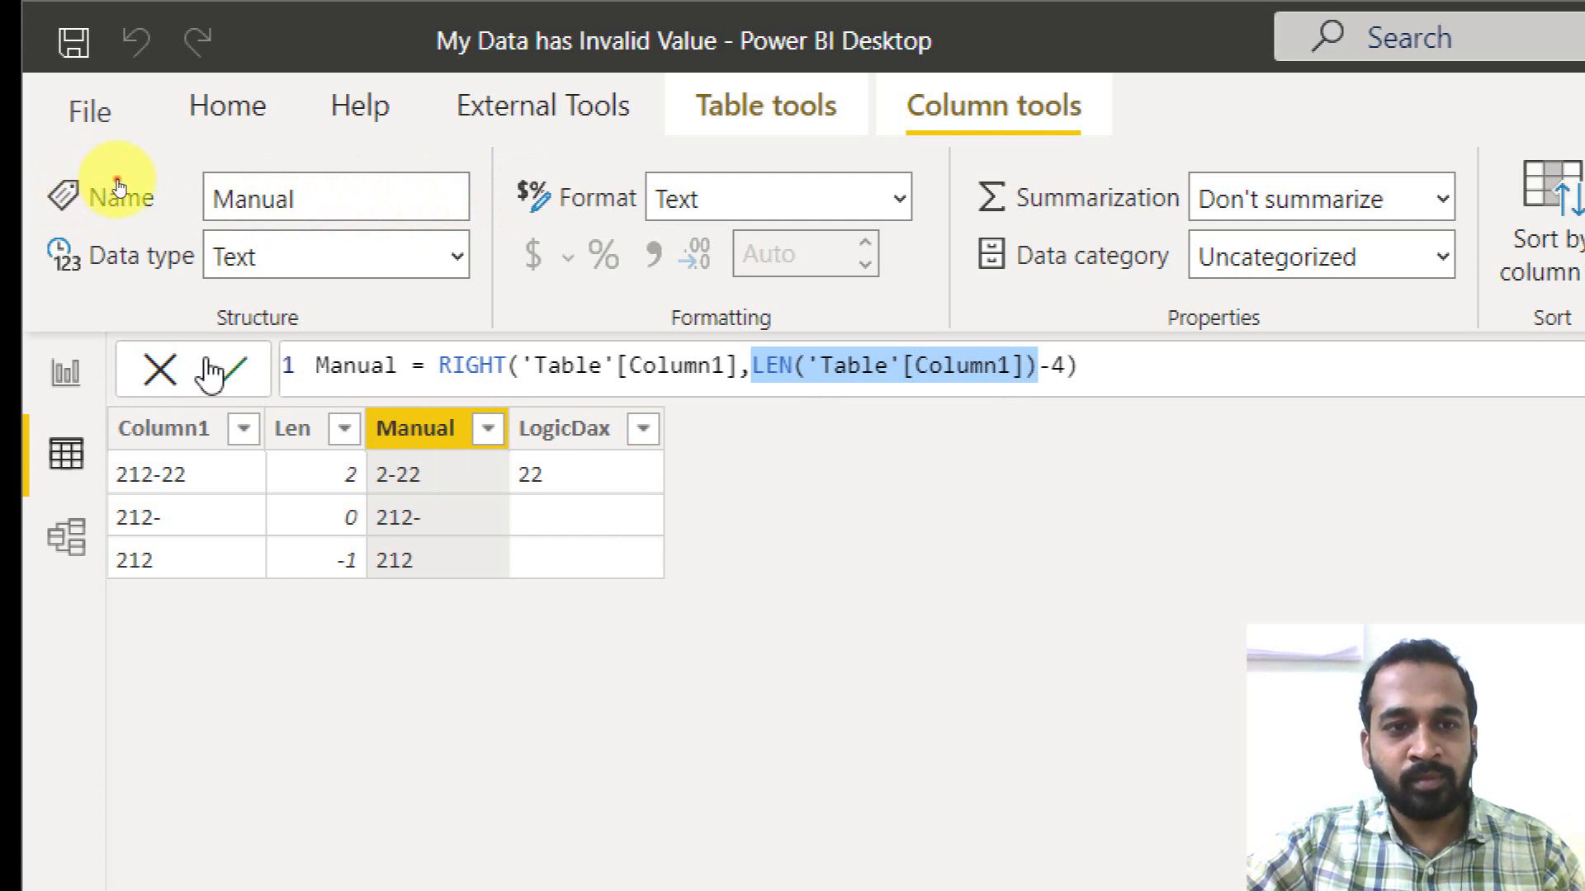
click(222, 369)
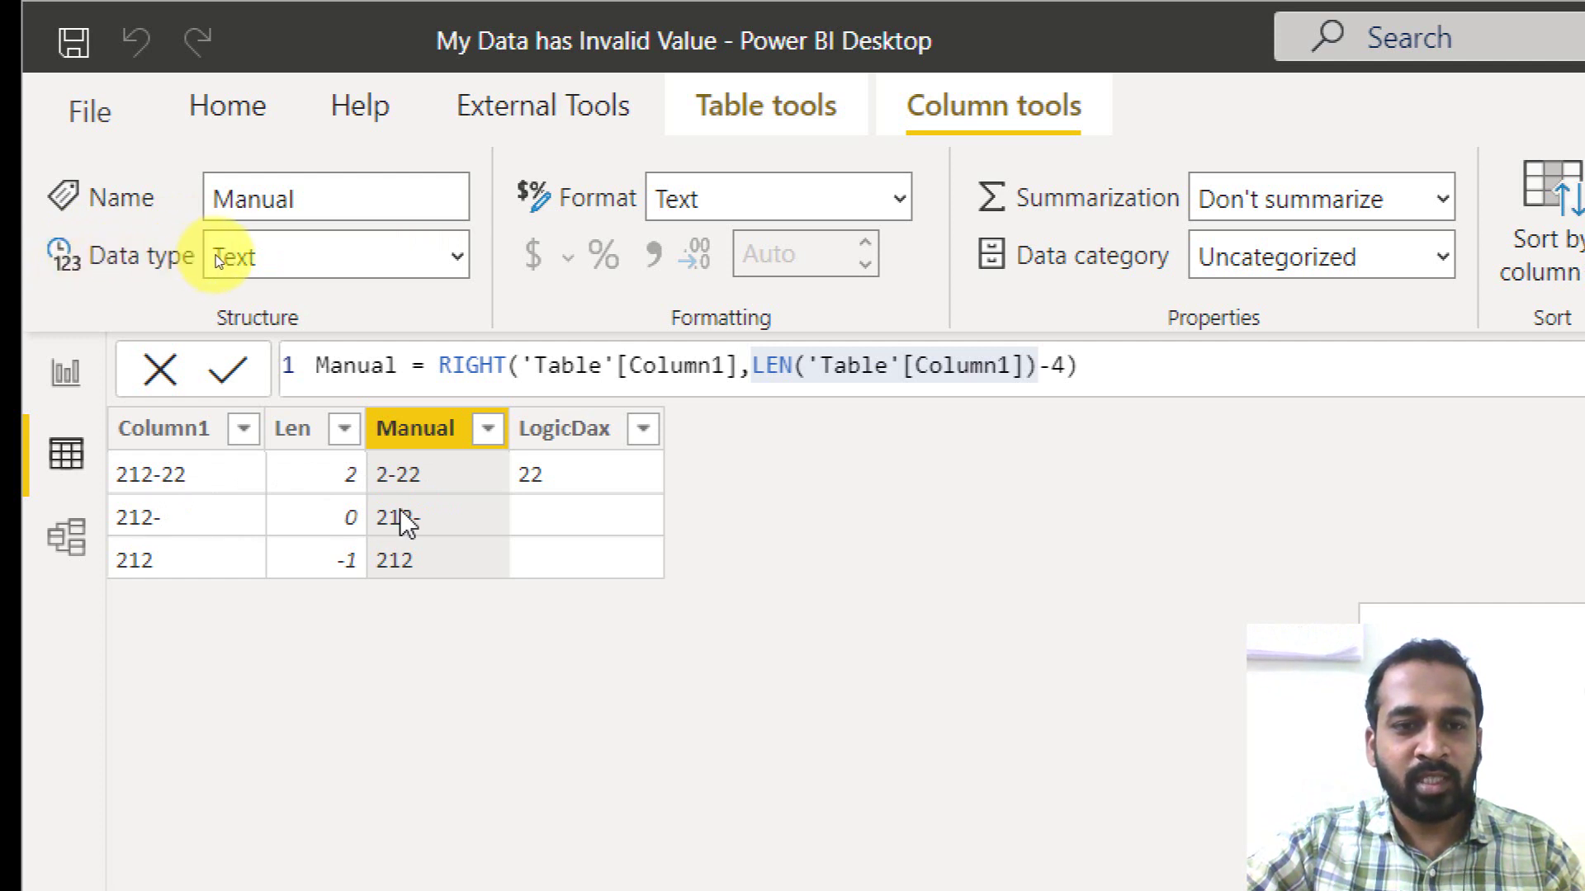
key(Return)
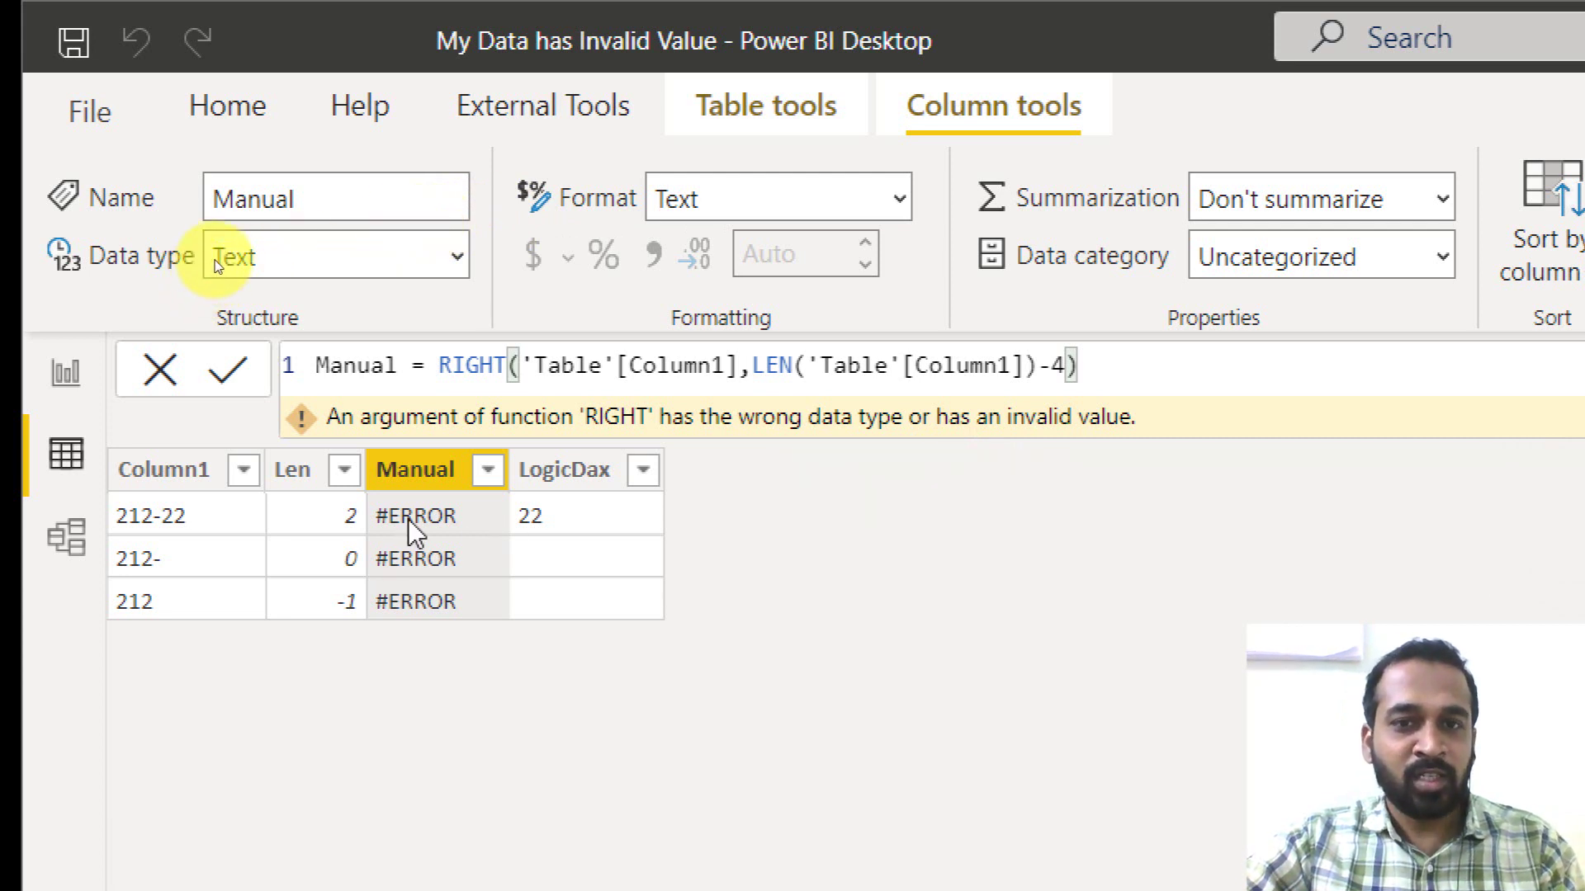
click(383, 178)
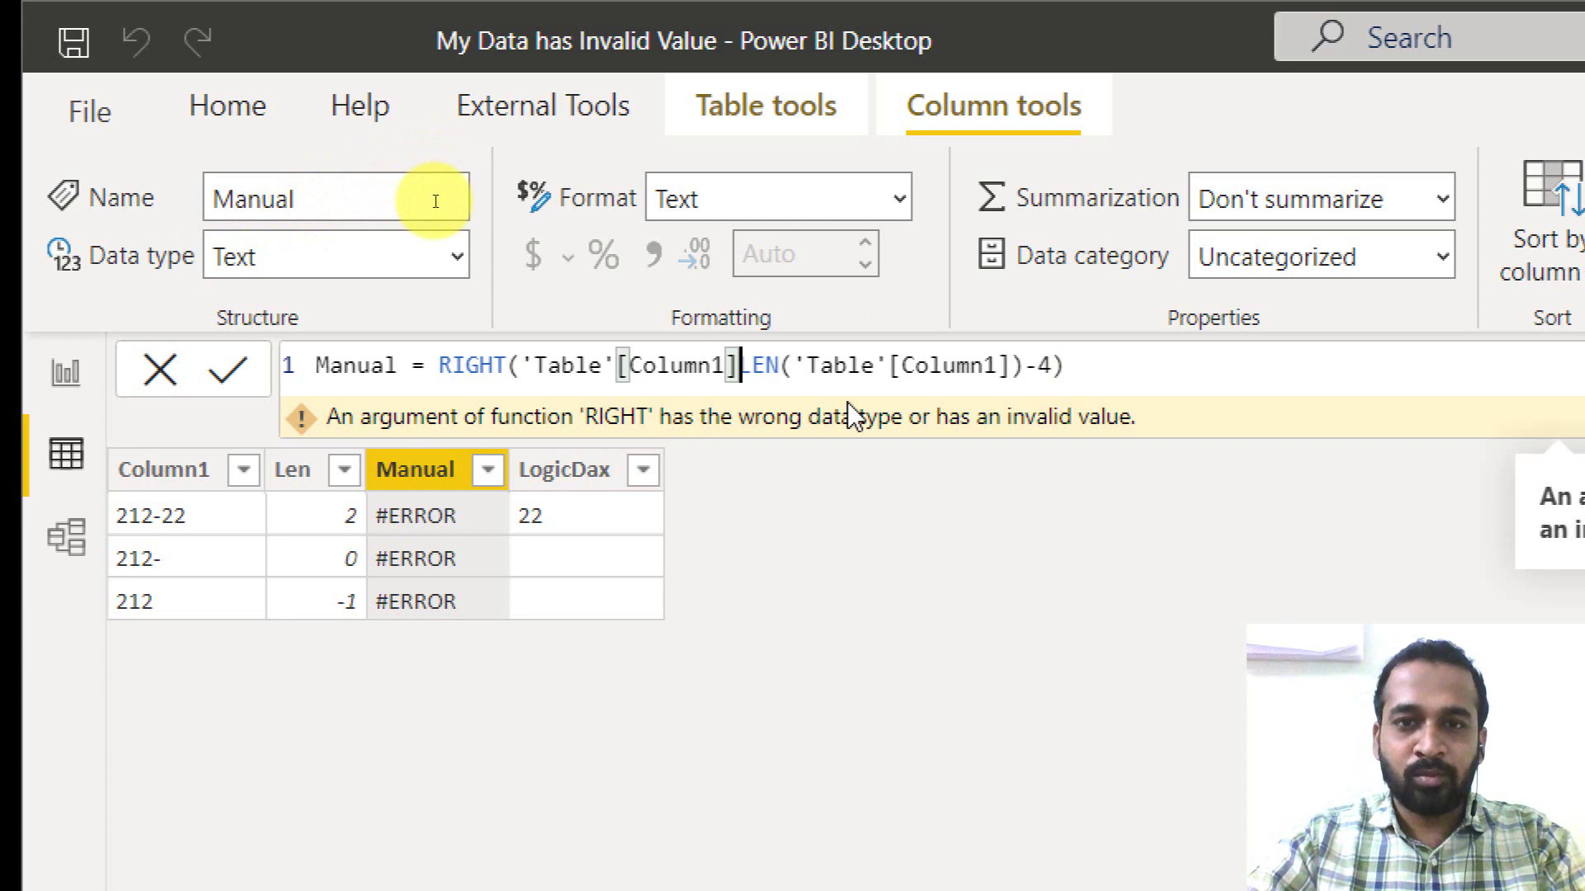
key(Right)
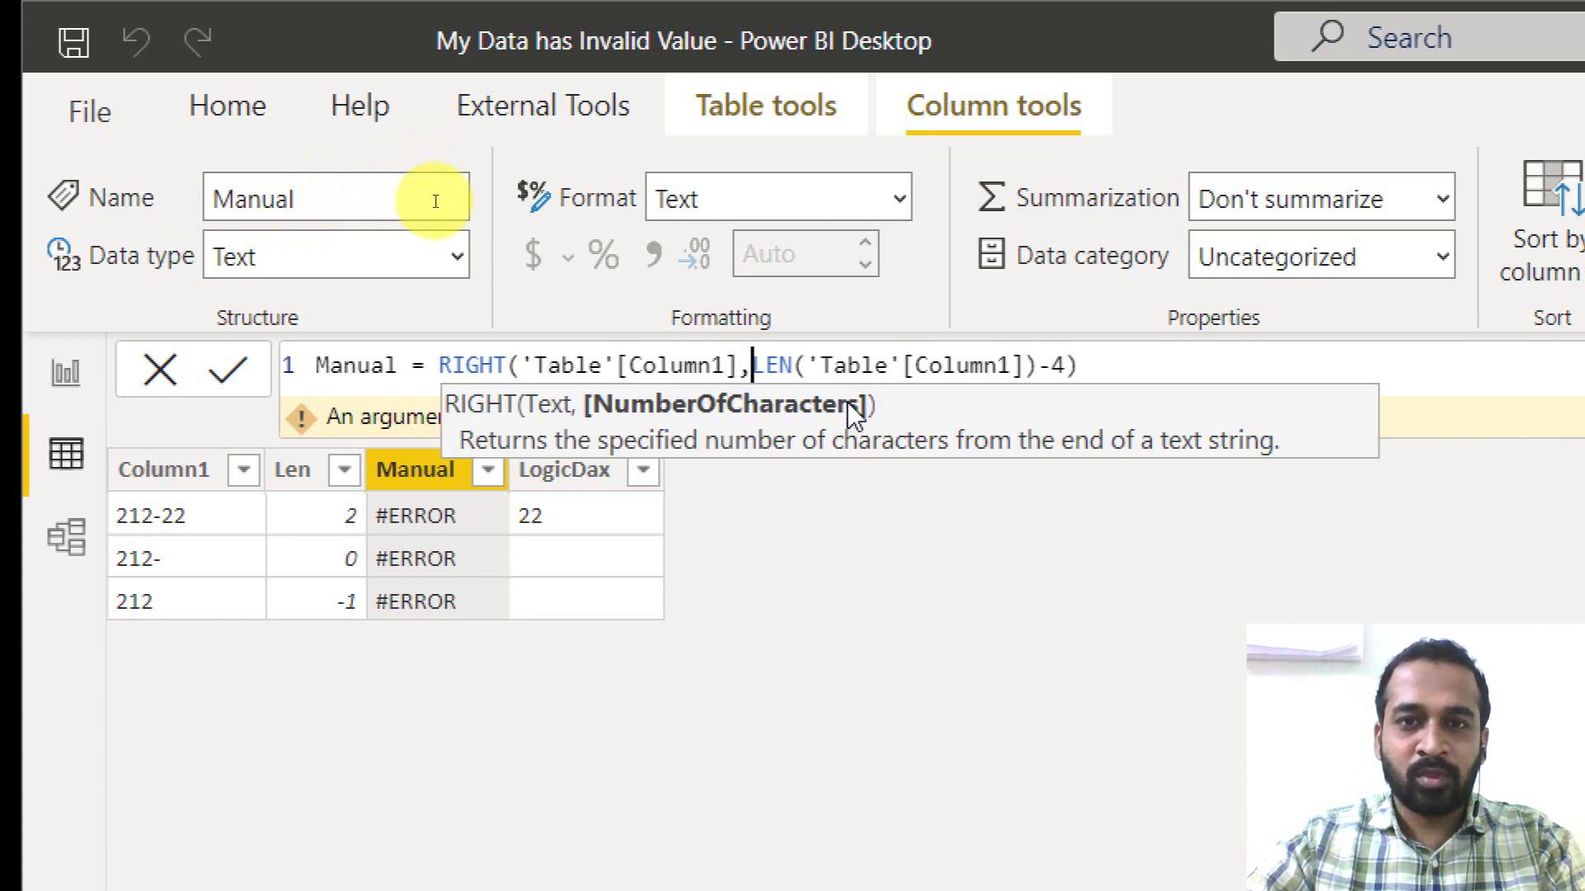
click(161, 257)
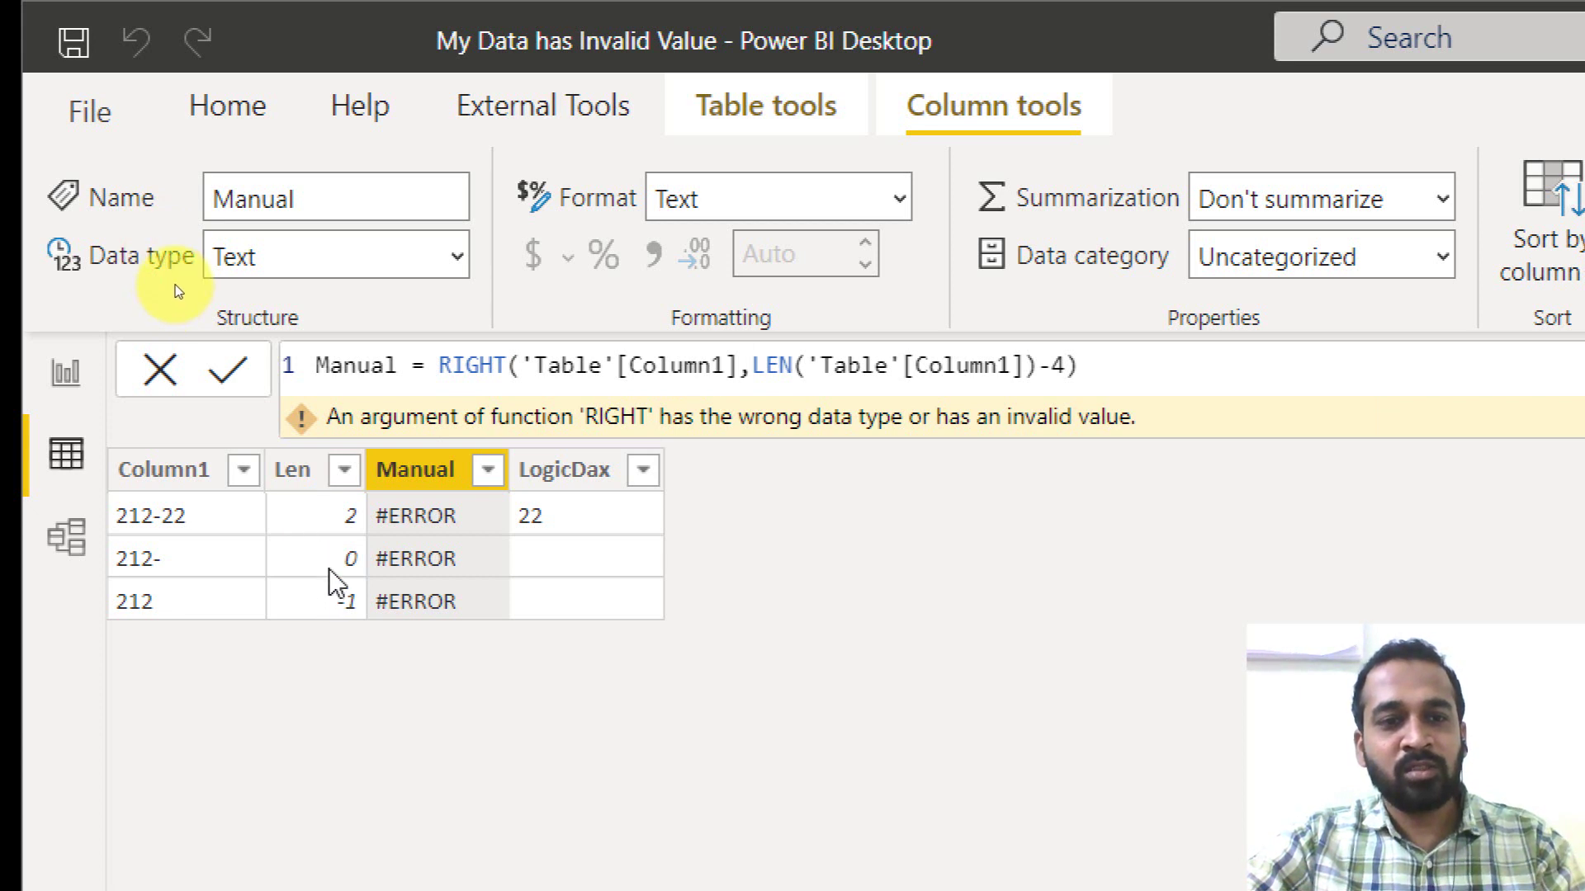
click(334, 600)
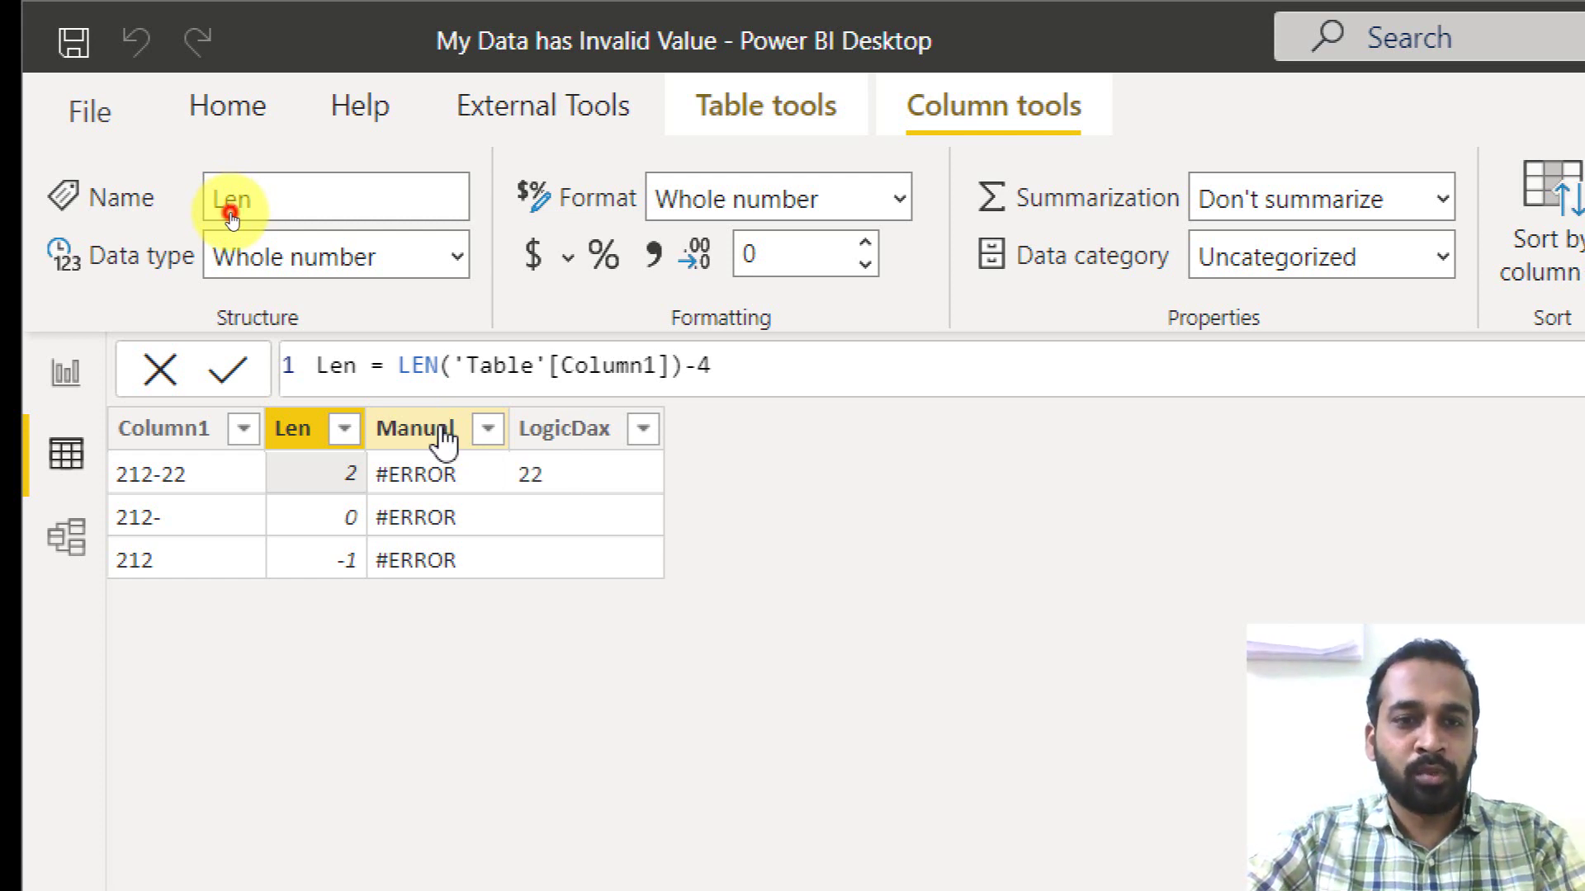
Replace the LEN expression in Manual's RIGHT formula with 0, leaving the column blank.
click(458, 446)
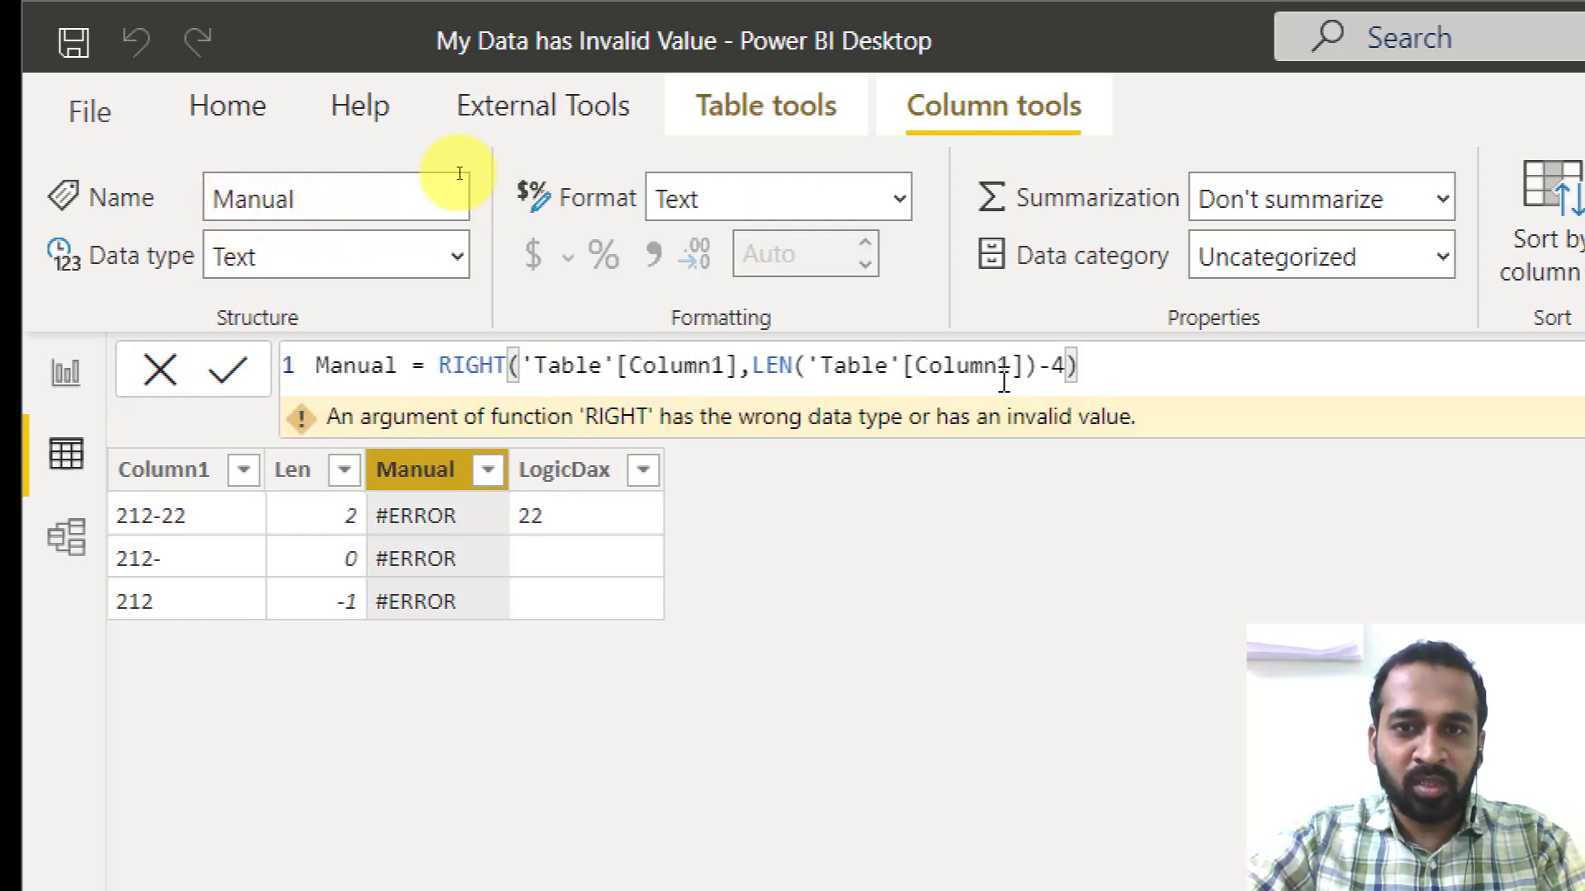
drag(754, 366, 1054, 368)
key(shift+Right)
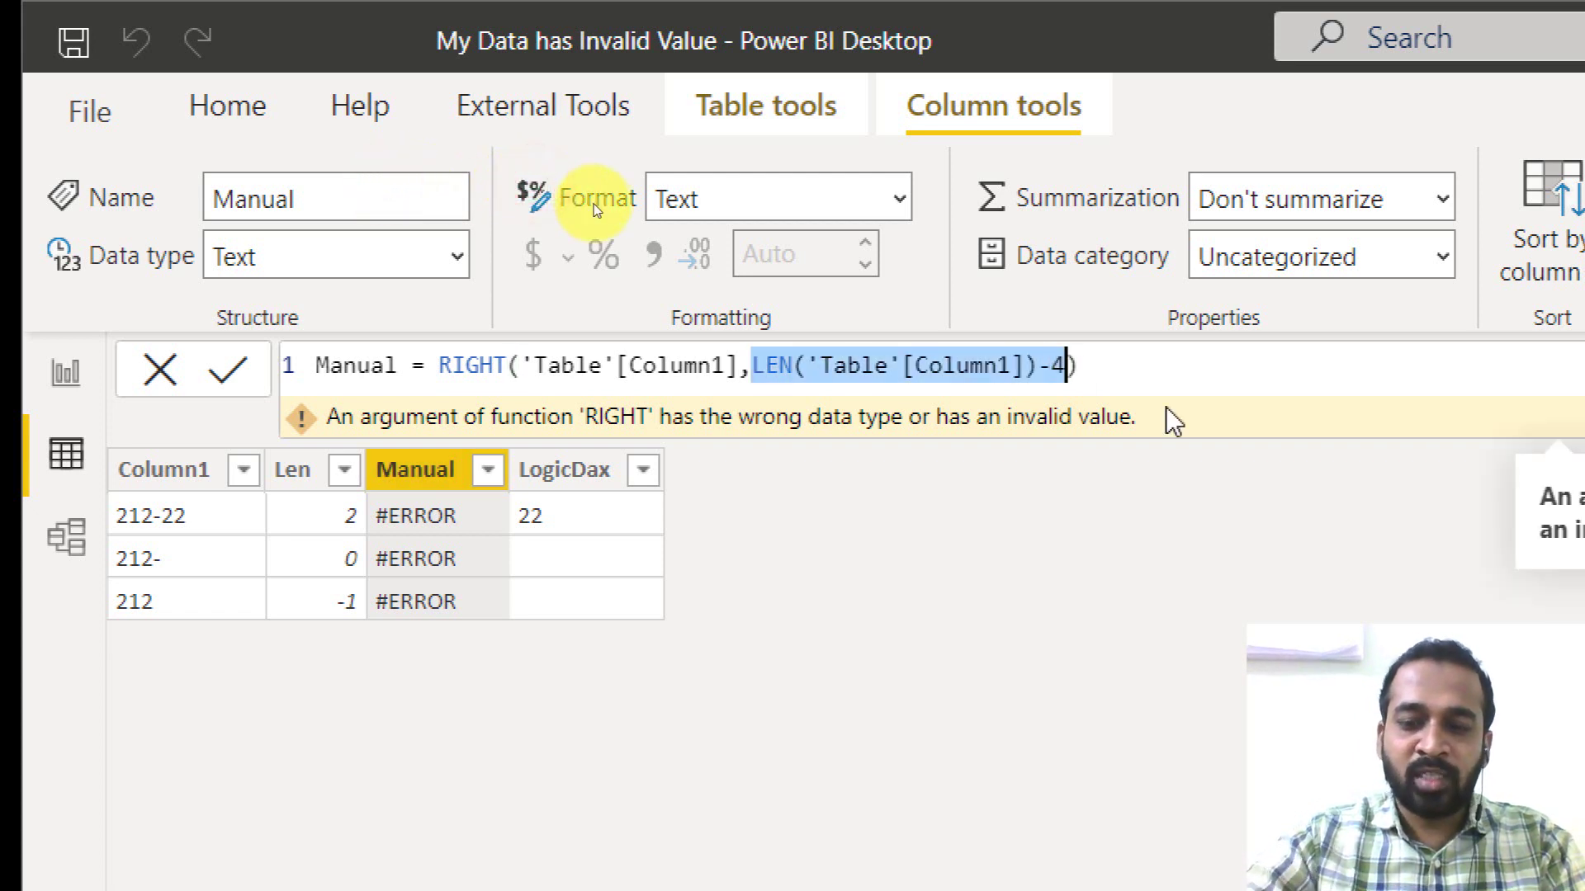
text(0)
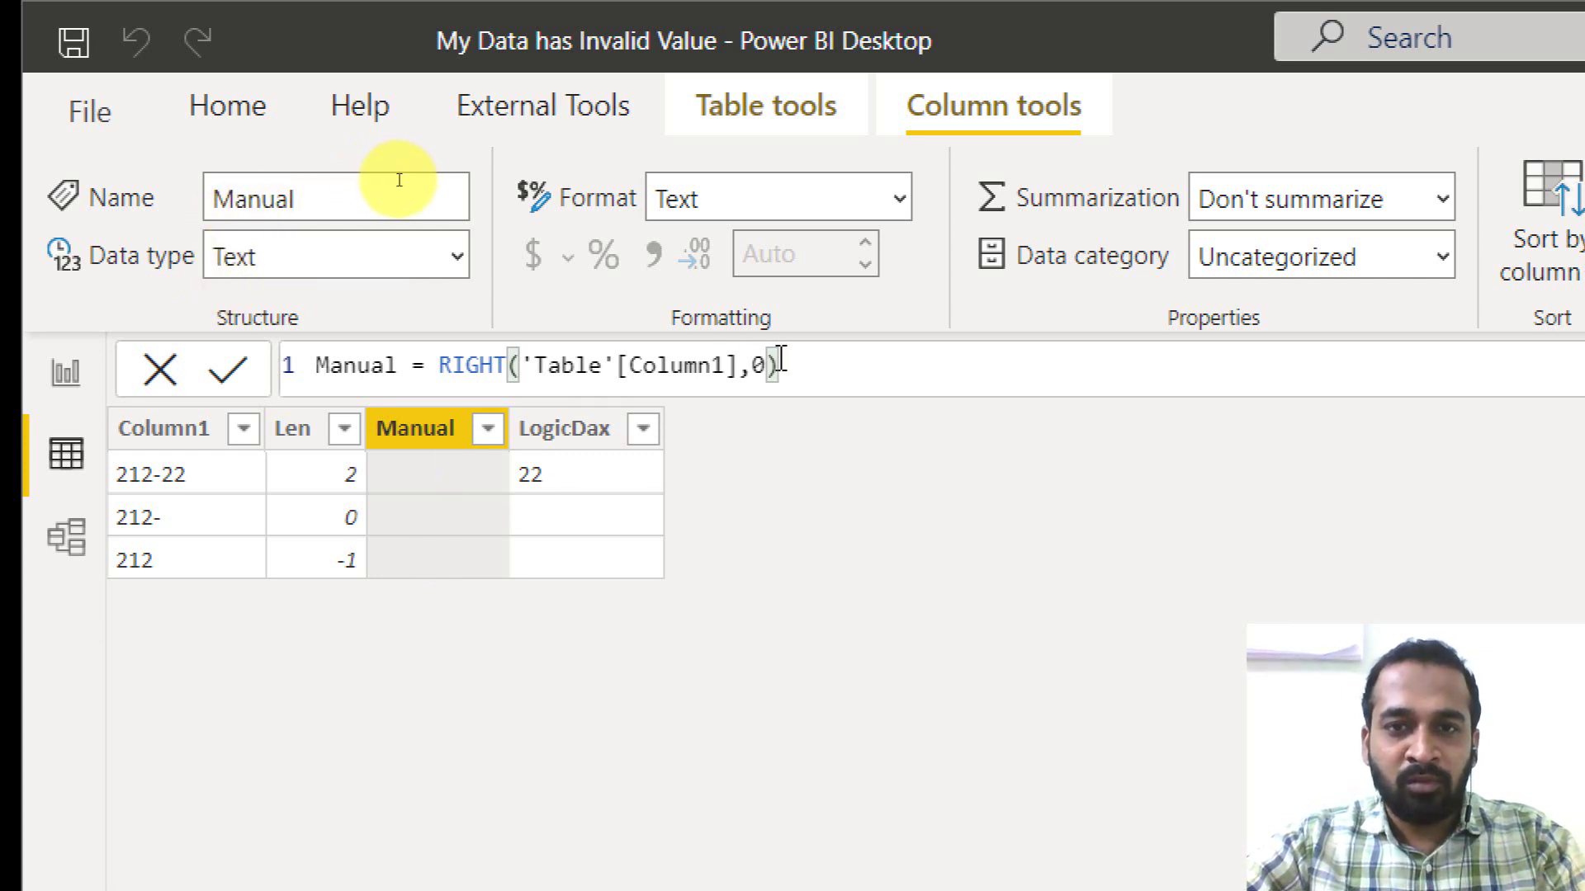
Change the RIGHT length argument from 0 to -1, producing #ERROR on every row.
key(Left)
key(BackSpace)
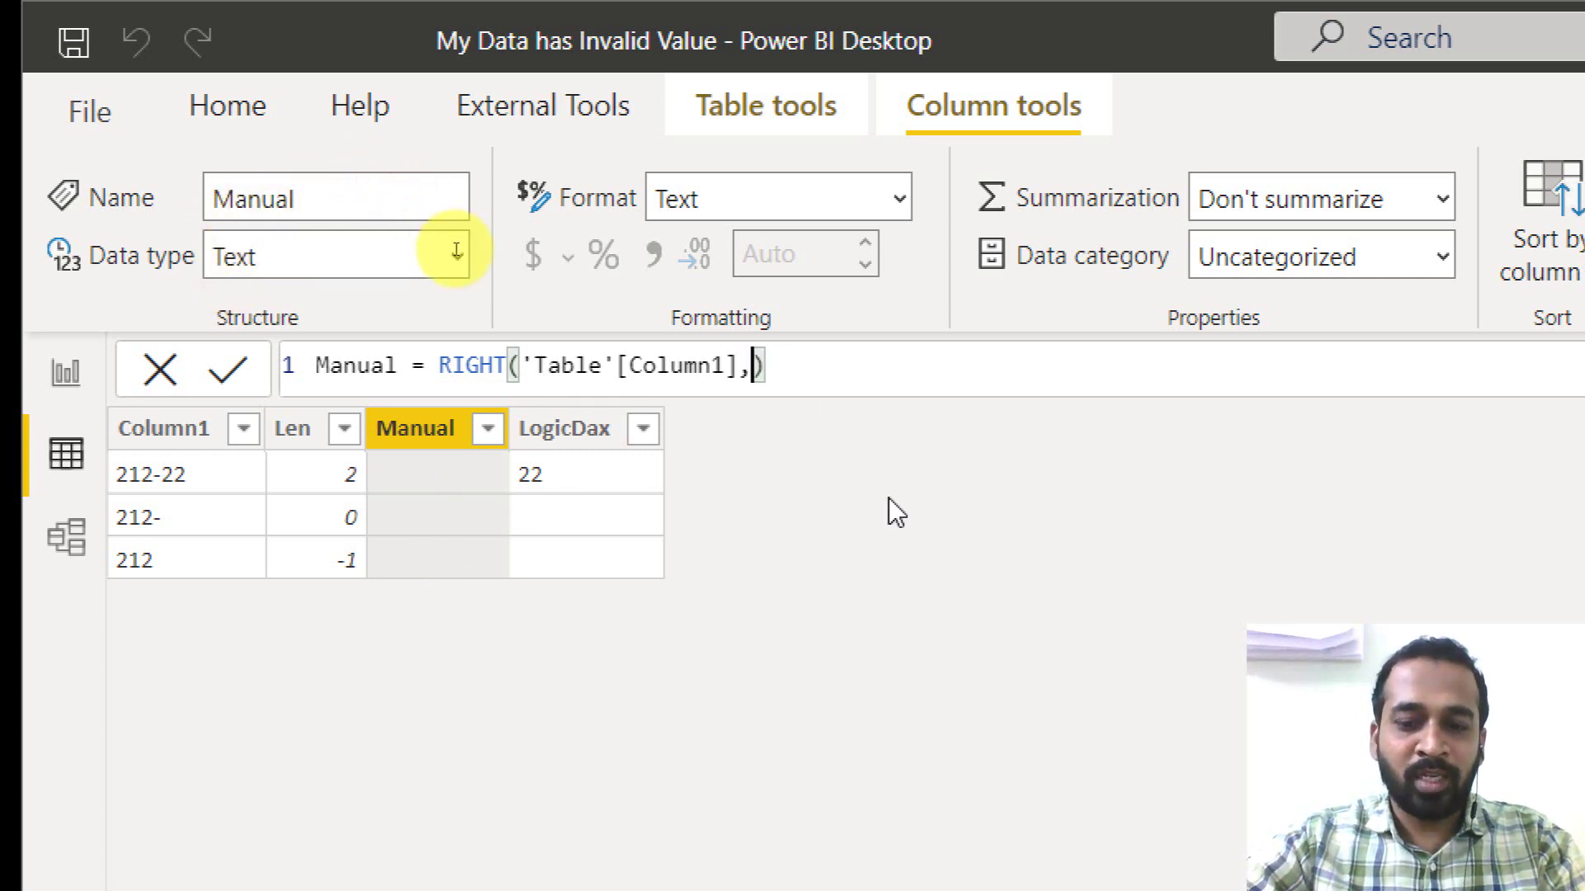
text(-1)
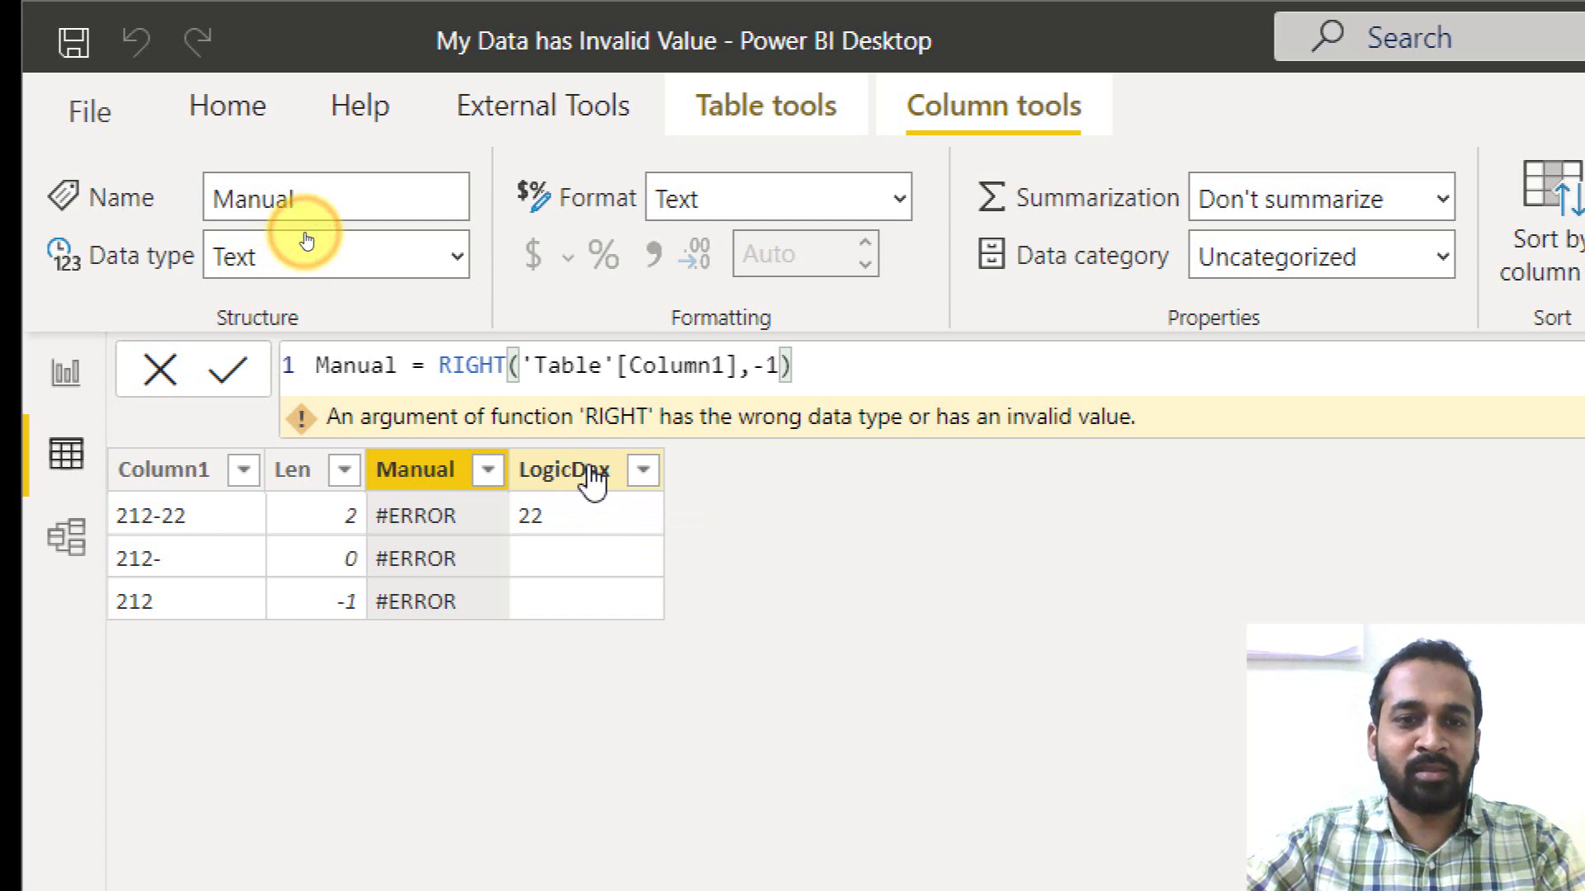
Break the LogicDax IF formula onto separate lines before RIGHT and before the blank fallback.
click(591, 478)
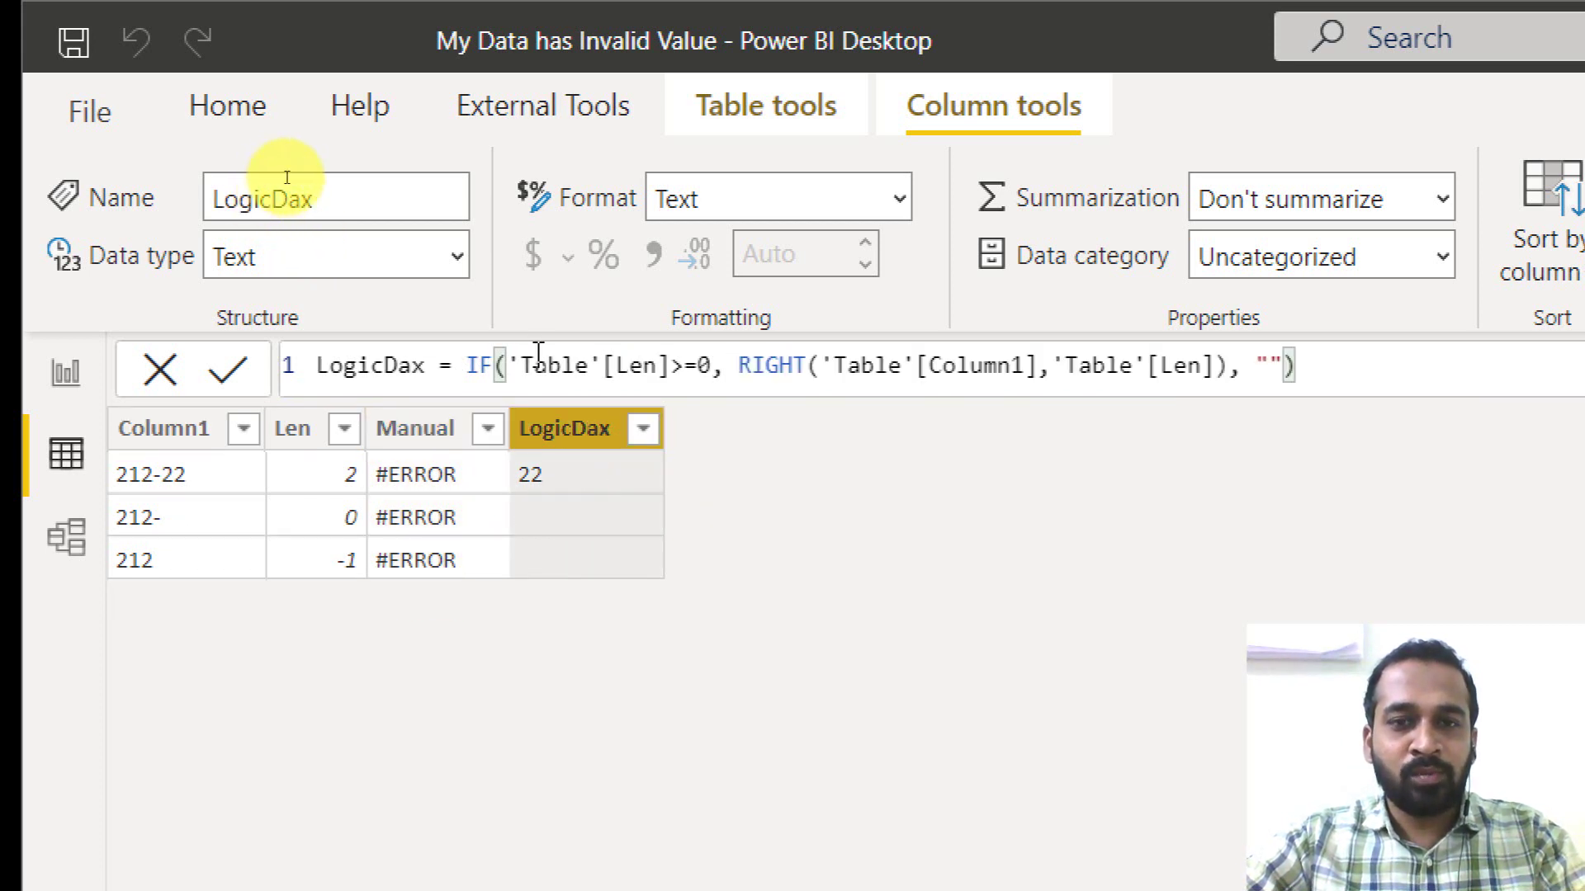
click(740, 365)
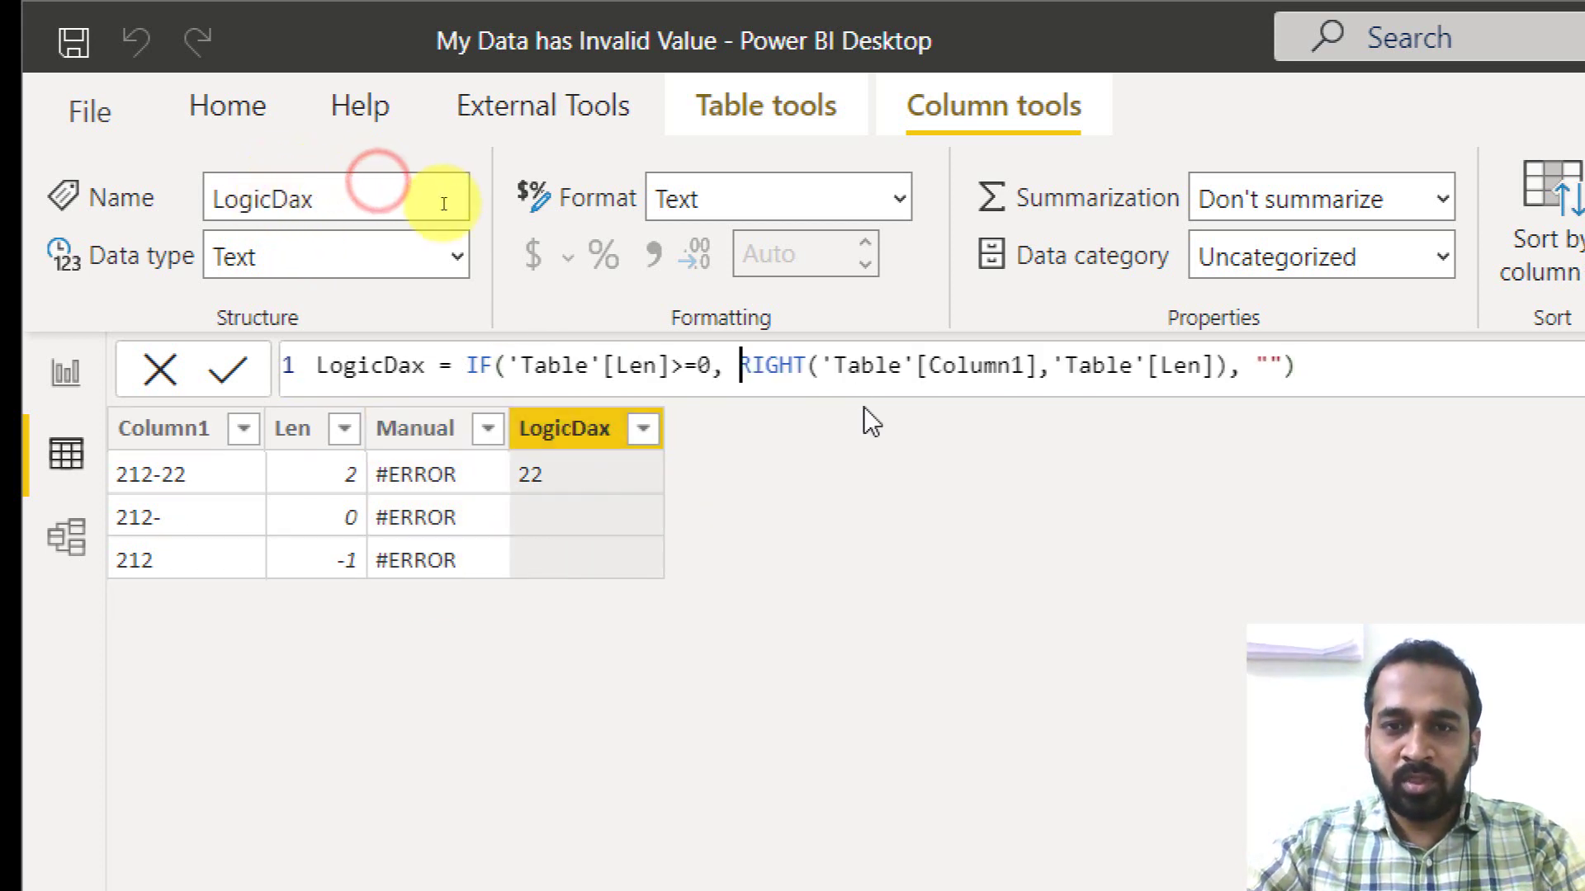
key(shift+Return)
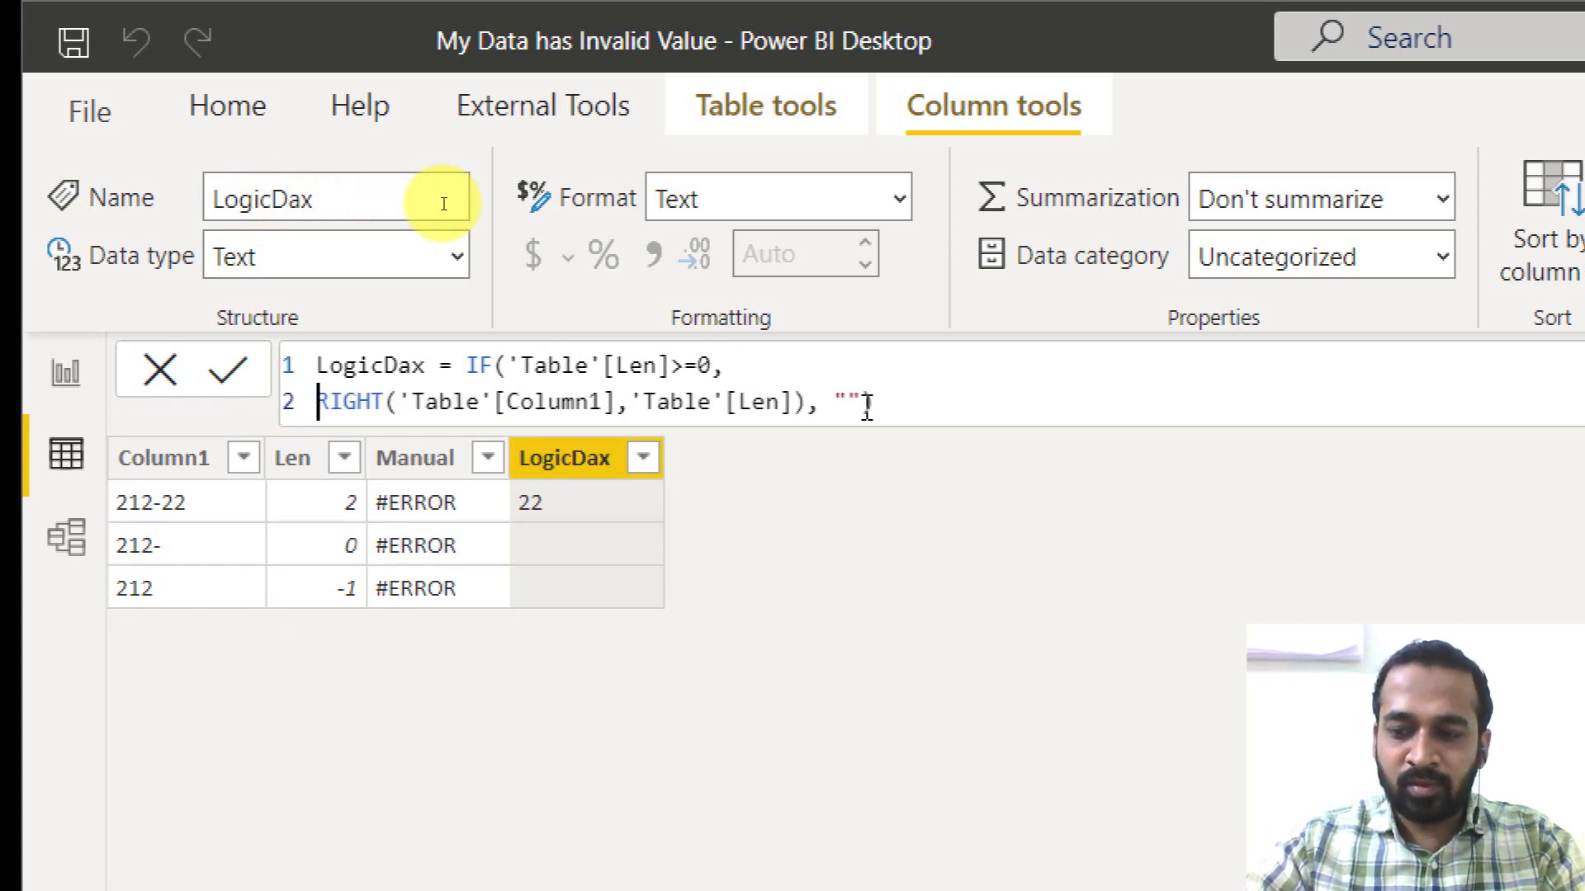
key(End)
key(Left)
key(Left)
key(Left)
key(Left)
key(Left)
key(Left)
key(Left)
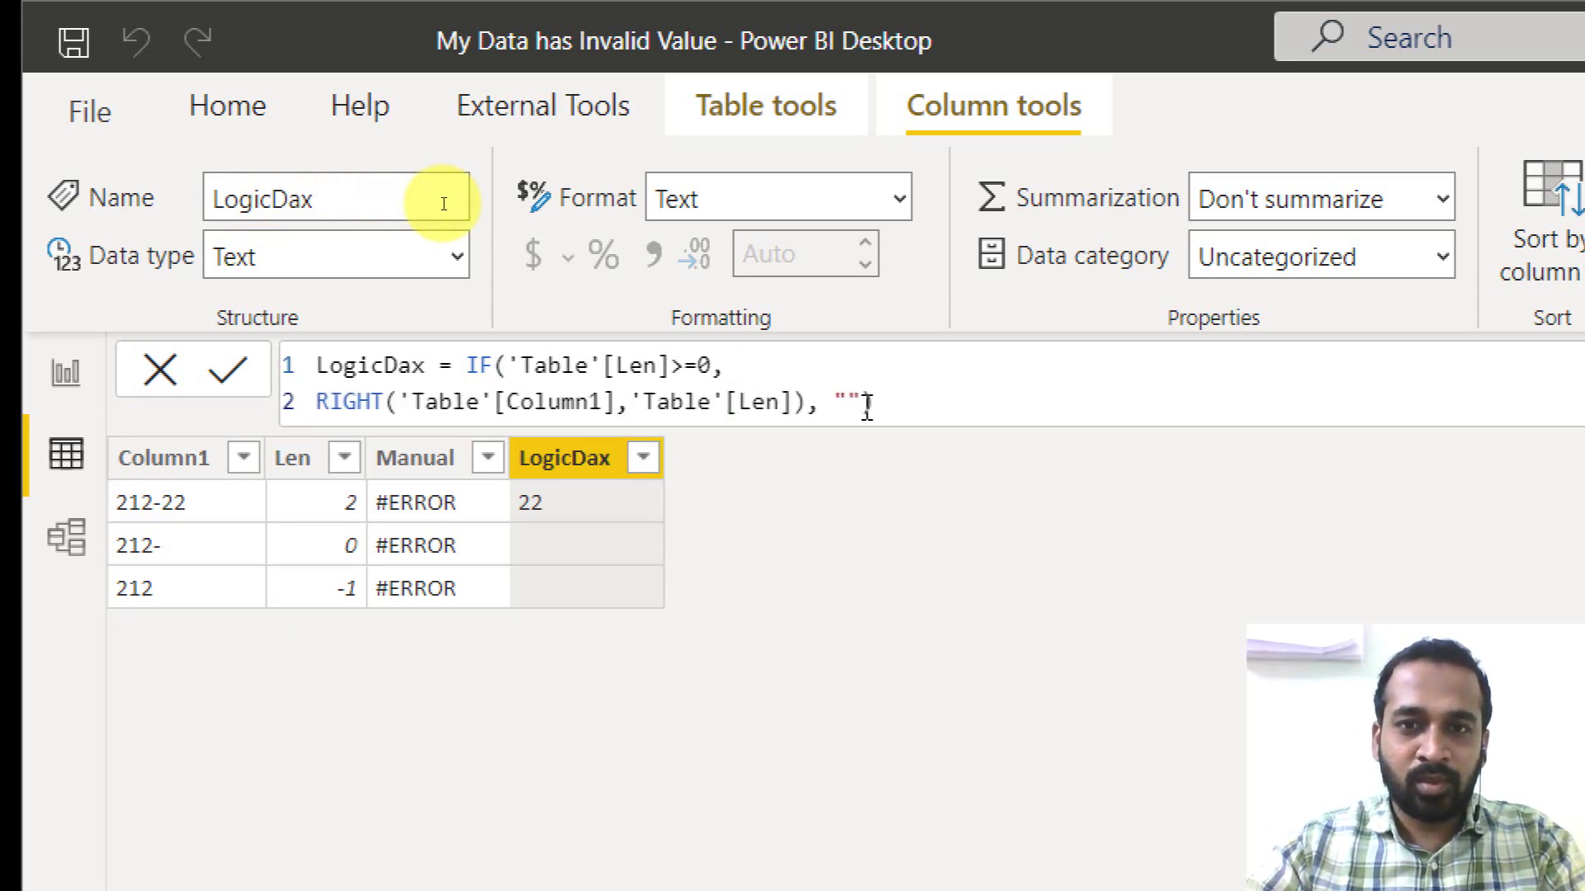
key(Left)
key(shift+Return)
Highlight the RIGHT expression, the Len test's table reference and the "" fallback in turn.
key(Up)
key(ctrl+shift+Right)
key(ctrl+shift+Right)
key(ctrl+shift+Right)
key(ctrl+shift+Right)
key(ctrl+shift+Right)
key(ctrl+shift+Right)
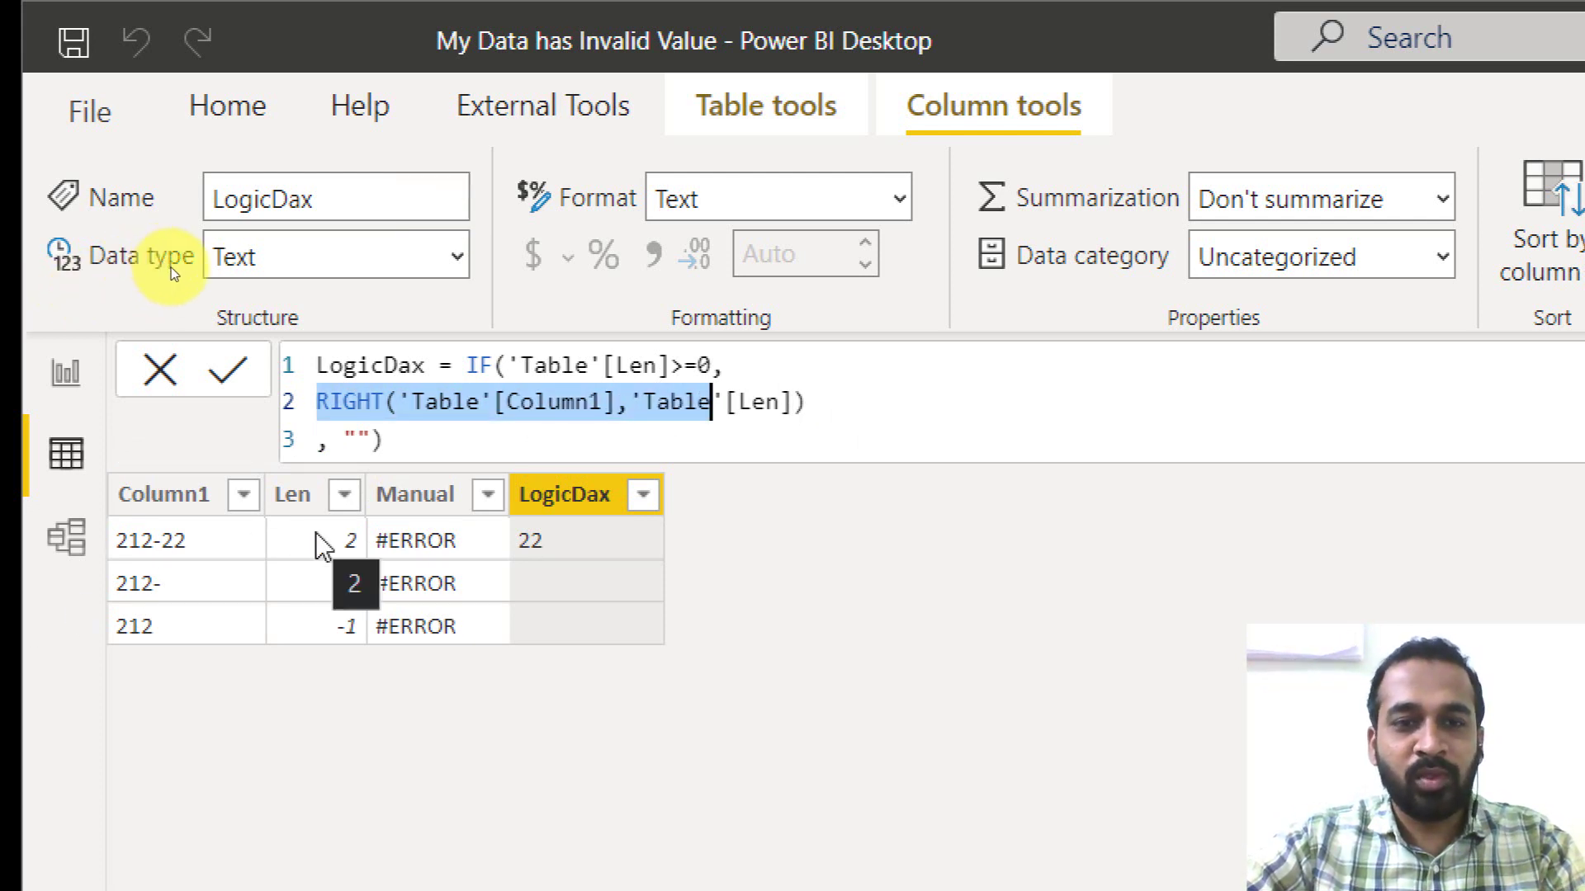
click(712, 402)
click(456, 365)
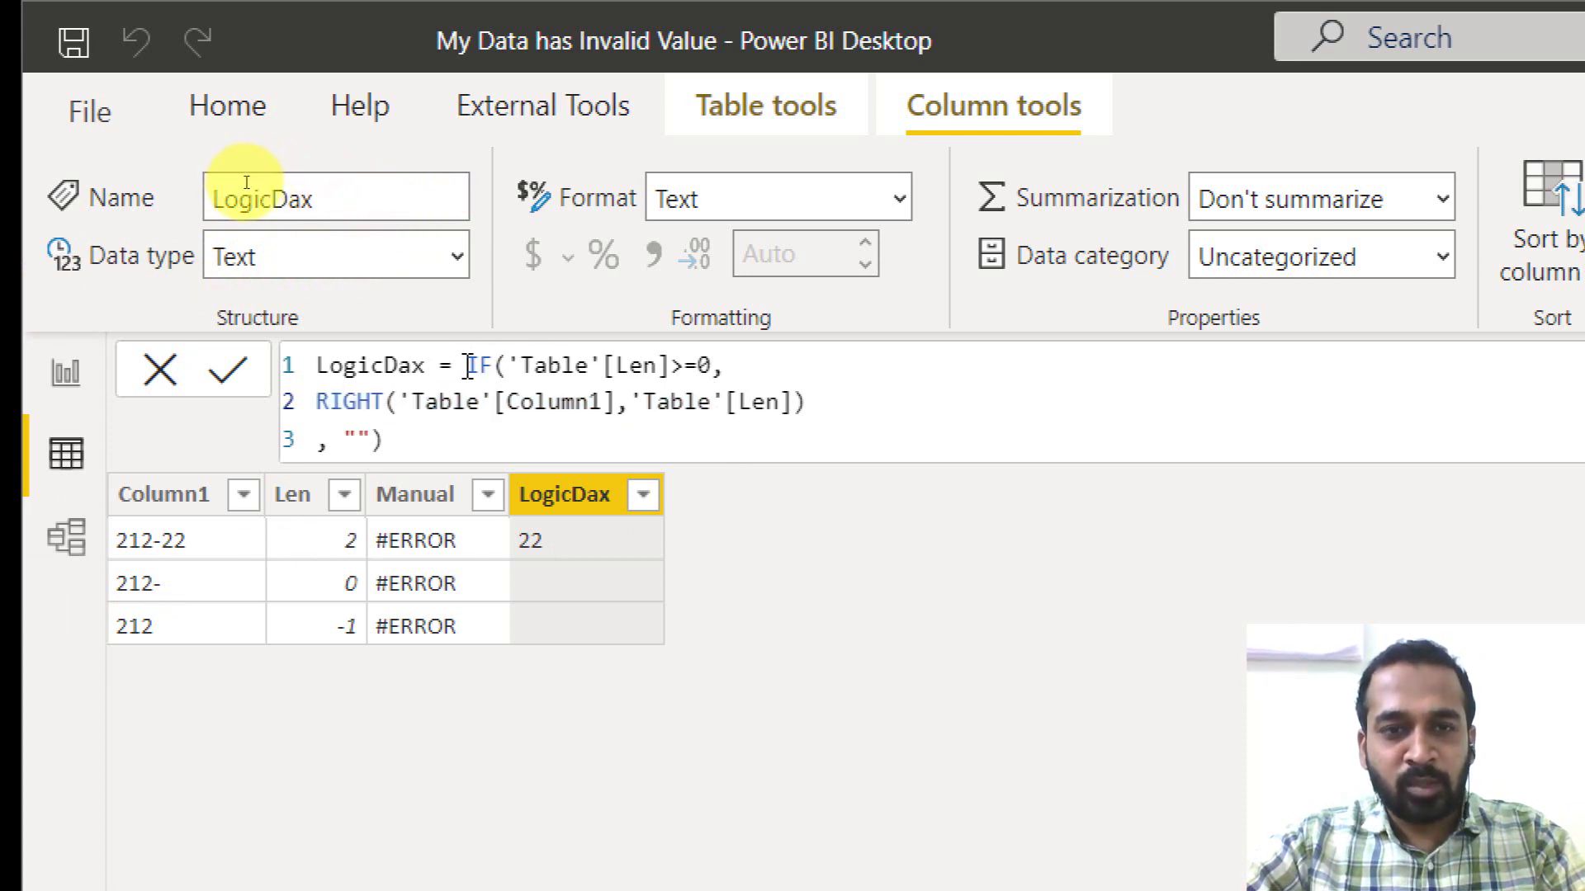
key(shift+Right)
key(shift+Right)
key(shift+Right)
key(shift+Right)
key(shift+Right)
key(shift+Right)
key(shift+Right)
key(shift+Right)
key(shift+Right)
key(shift+Right)
key(shift+Right)
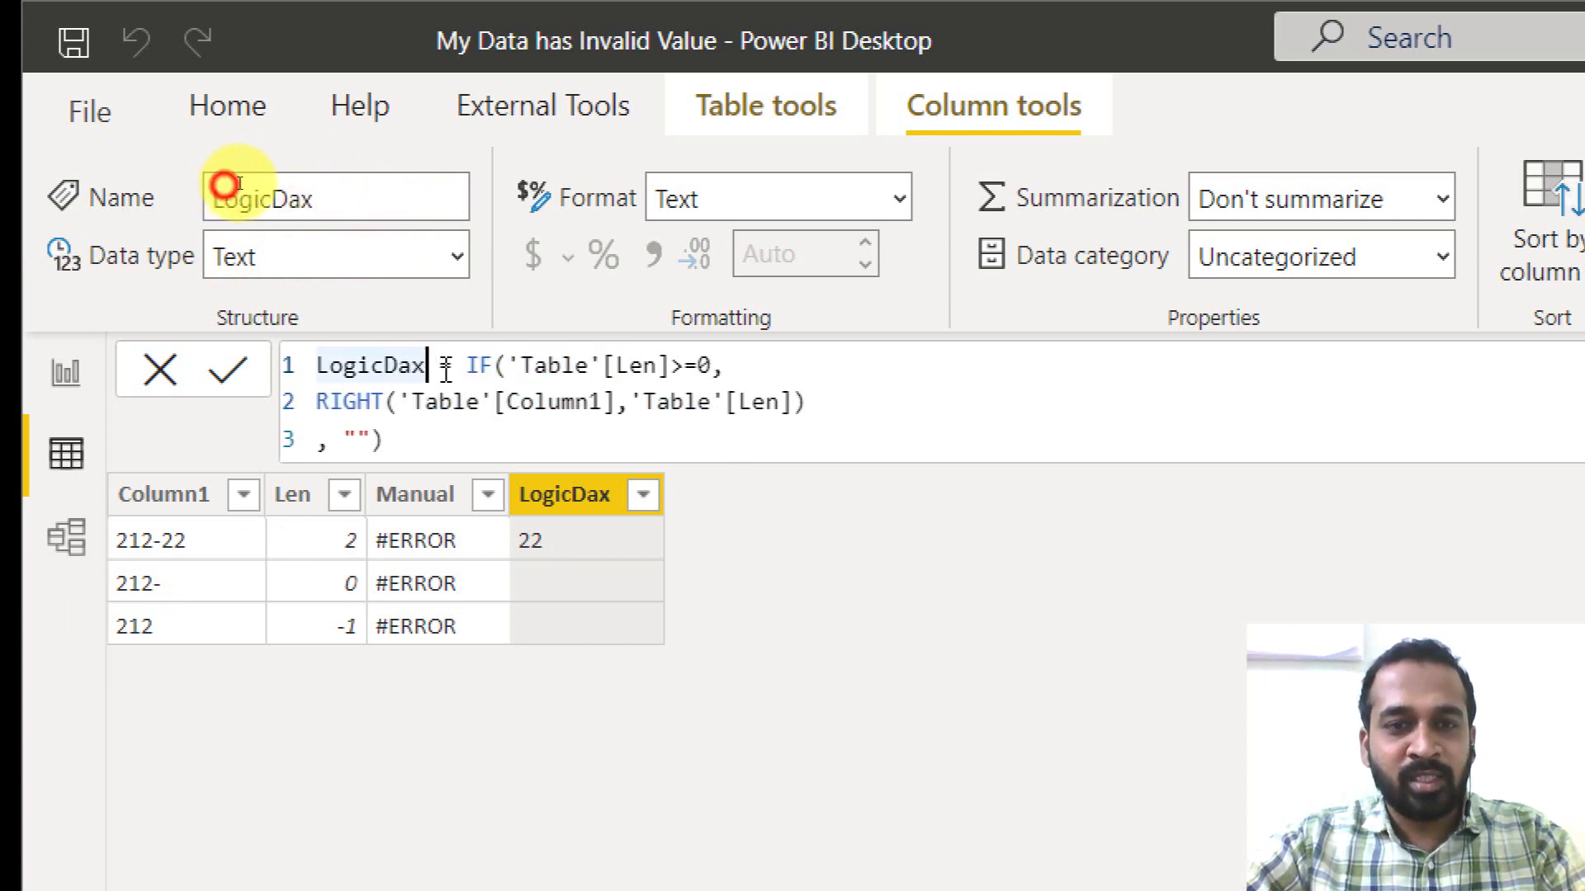
drag(521, 365, 575, 365)
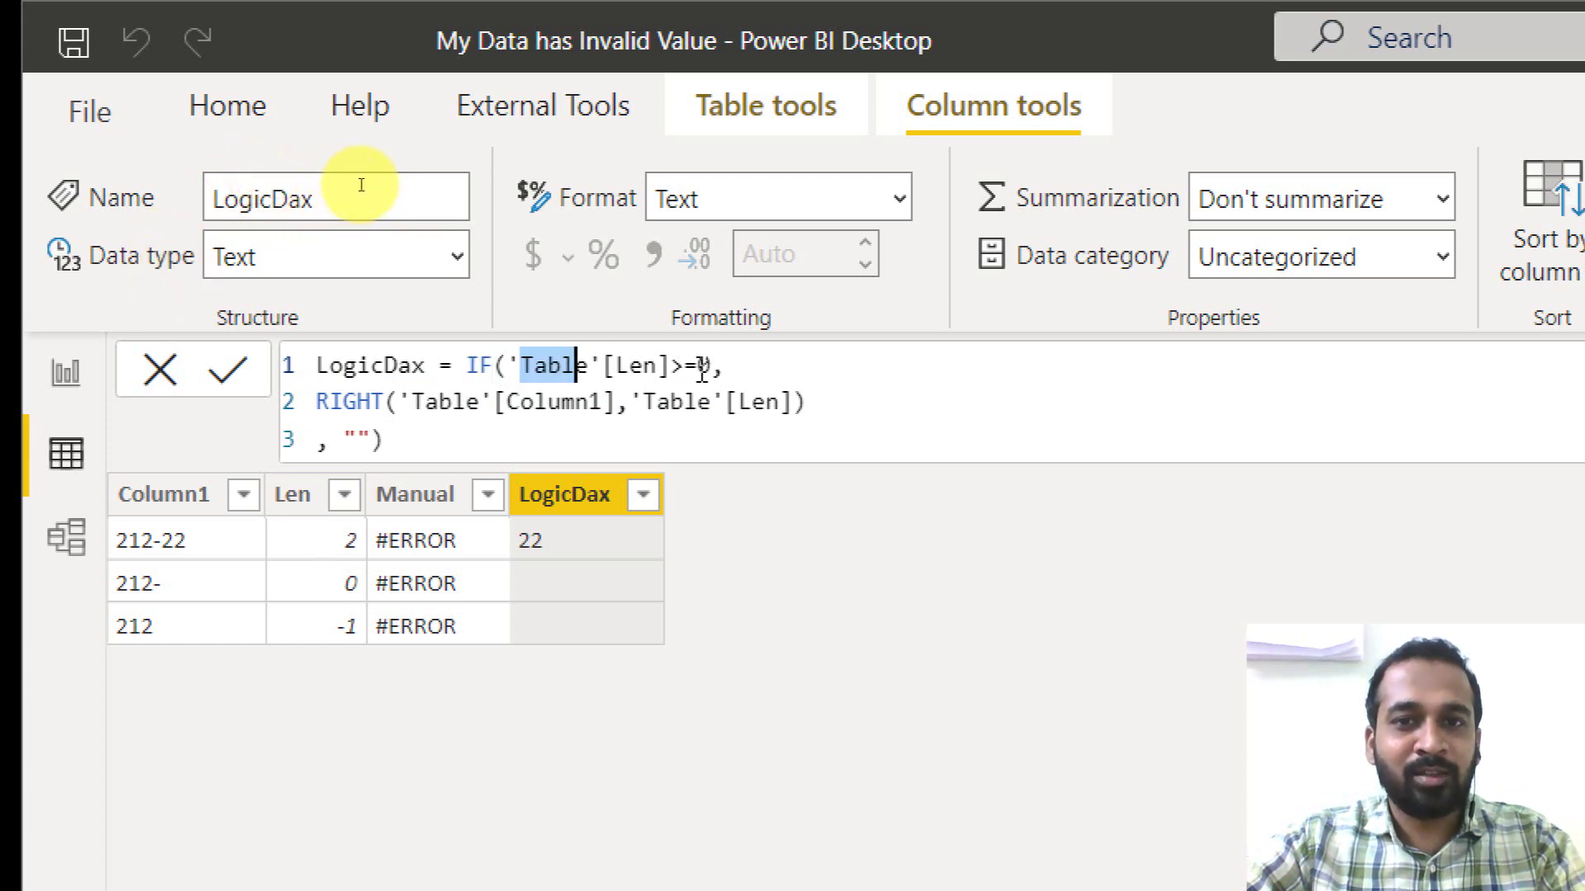
click(165, 204)
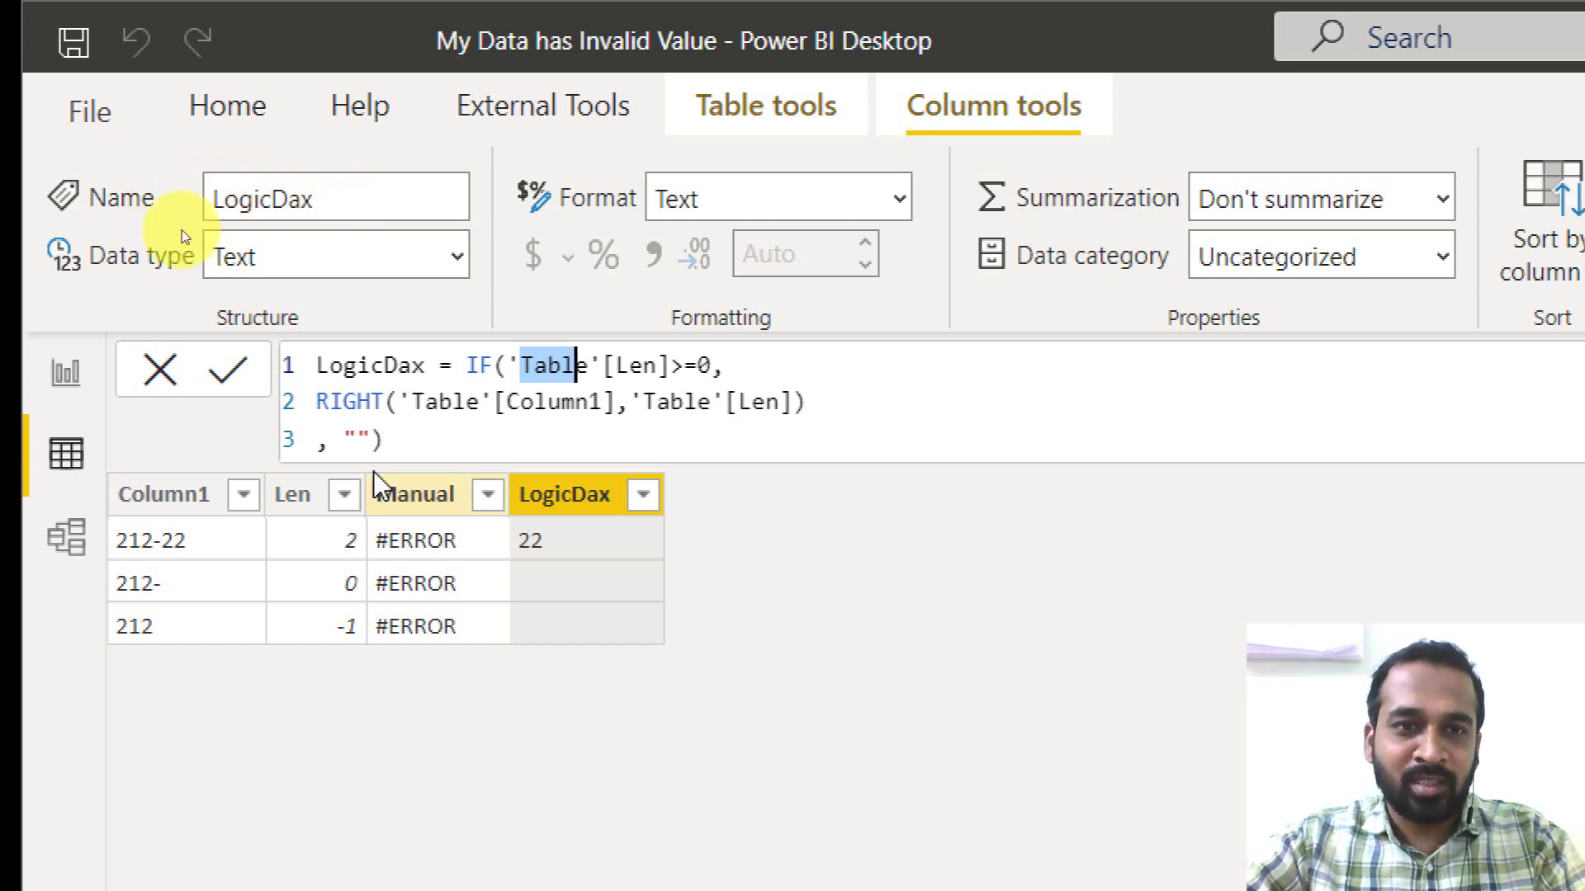
drag(343, 439, 373, 439)
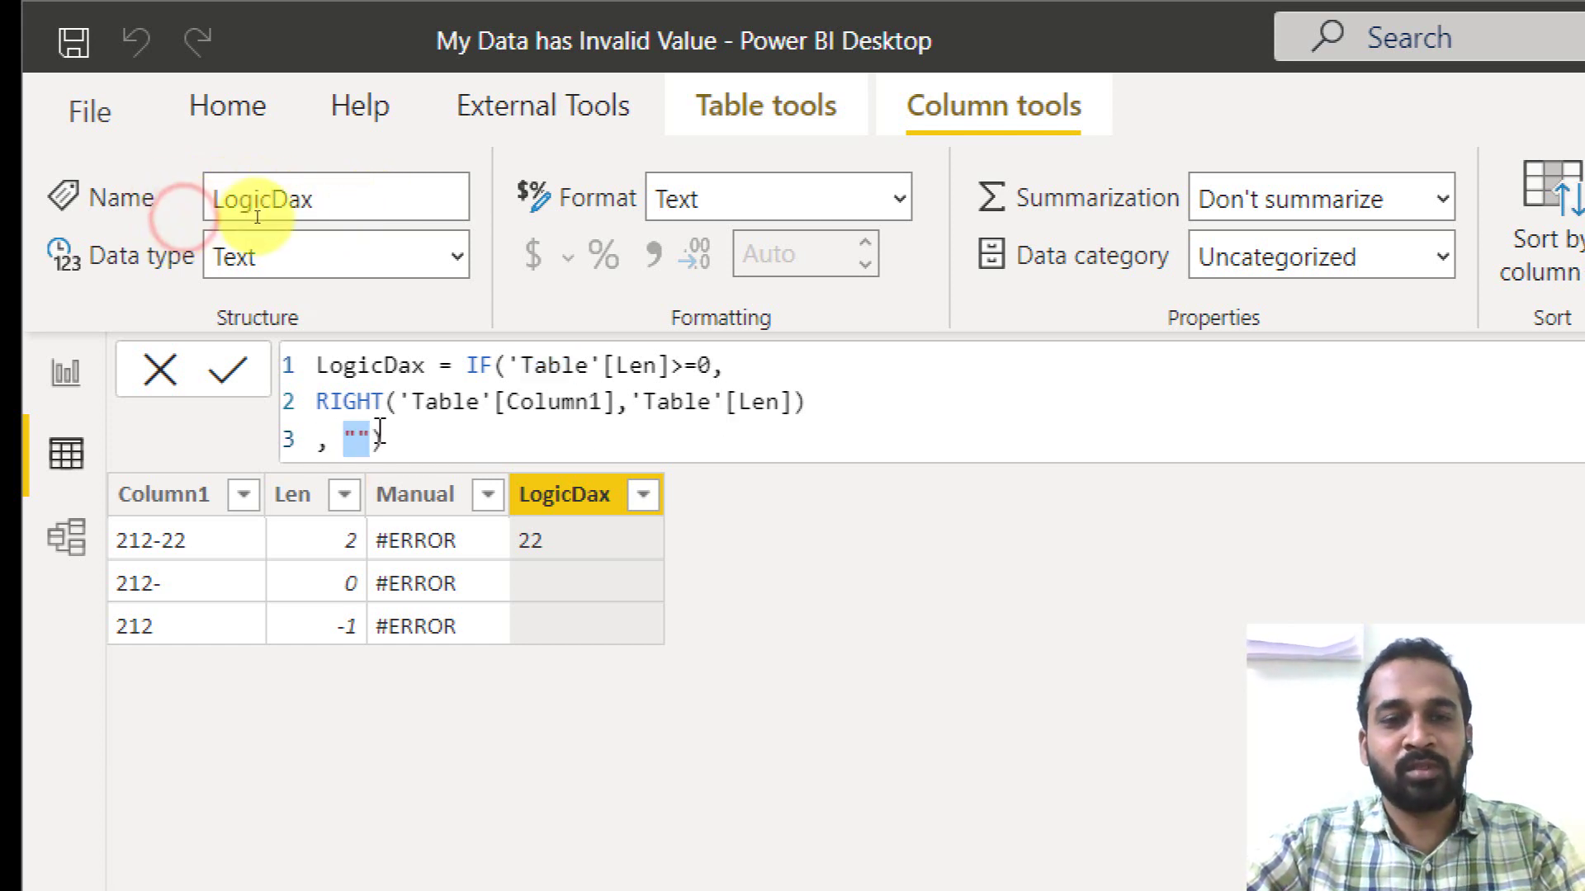